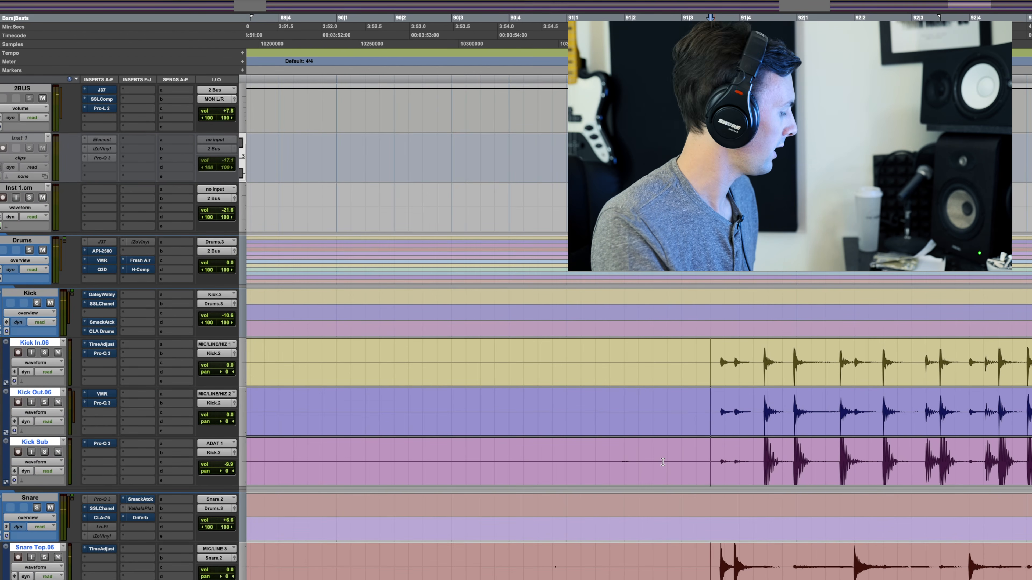
Step: Reset the 2BUS volume to 0.0 dB and re-enable the bypassed inserts on the 2BUS and drum tracks, checking the processed drums by playback
left_click(227, 111, "alt")
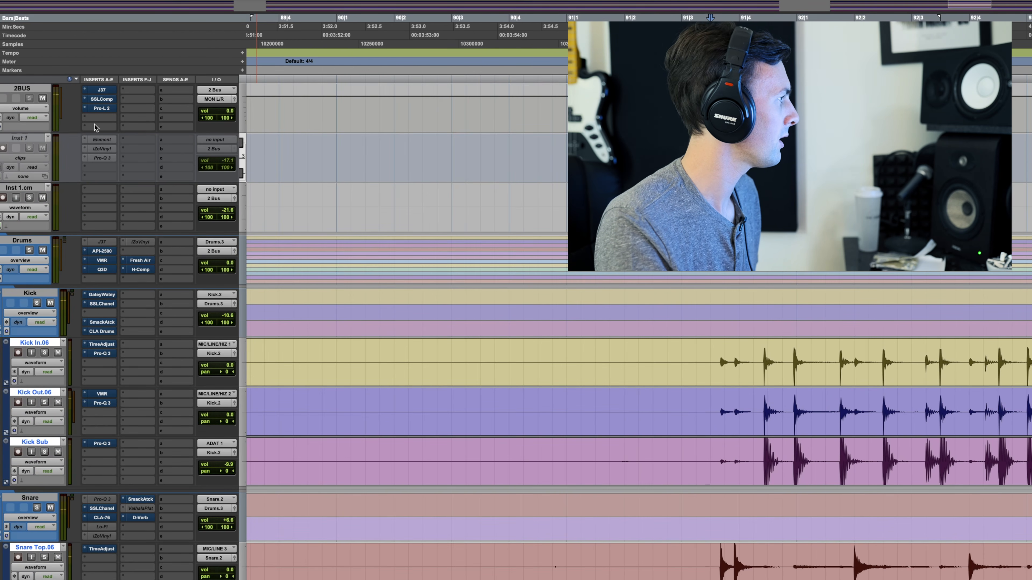
left_click(100, 90, "alt+super")
left_click(101, 98, "alt+super")
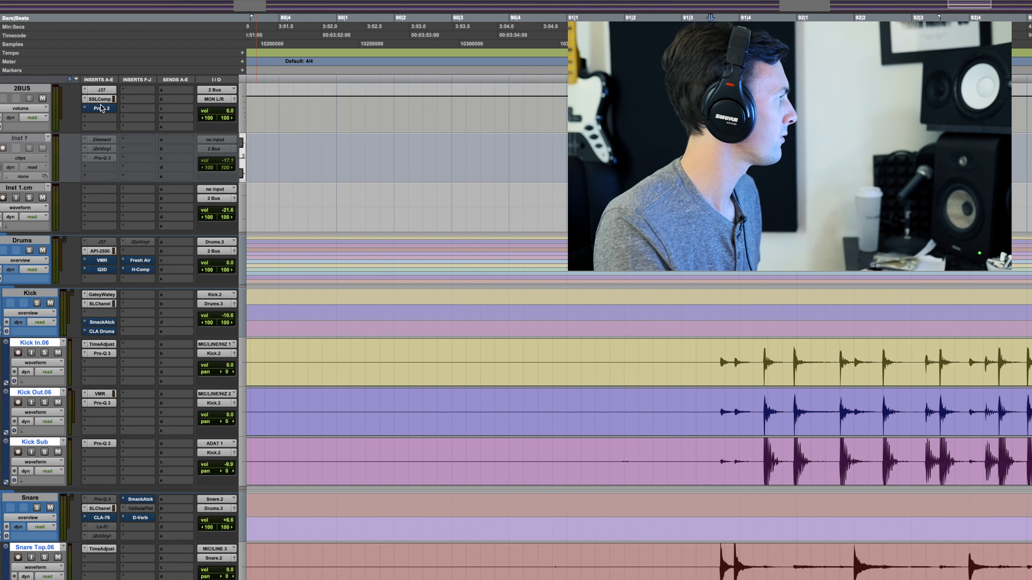
left_click(101, 108, "alt+super")
left_click(101, 270, "alt+super")
left_click(140, 261, "alt+super")
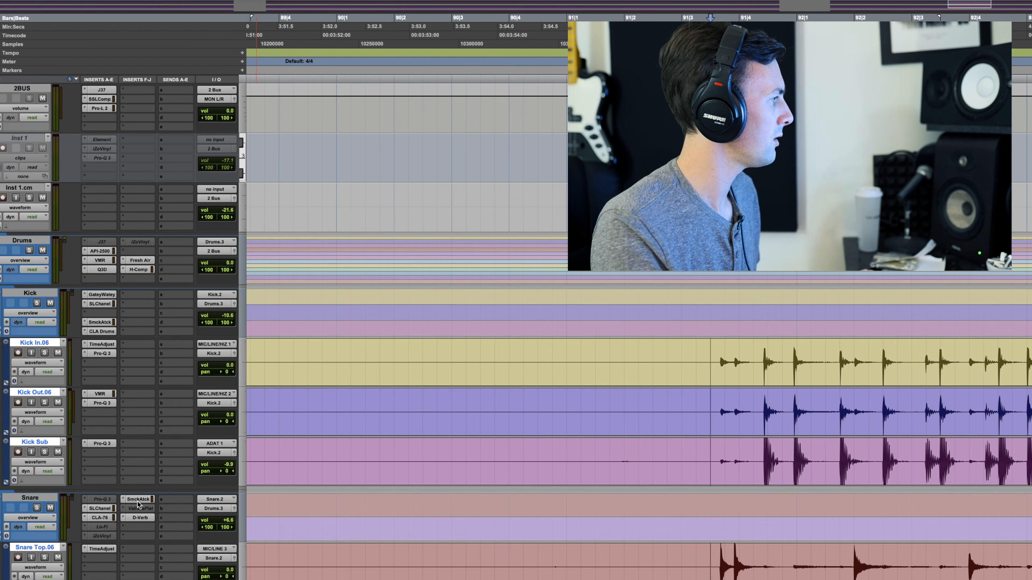
key("space")
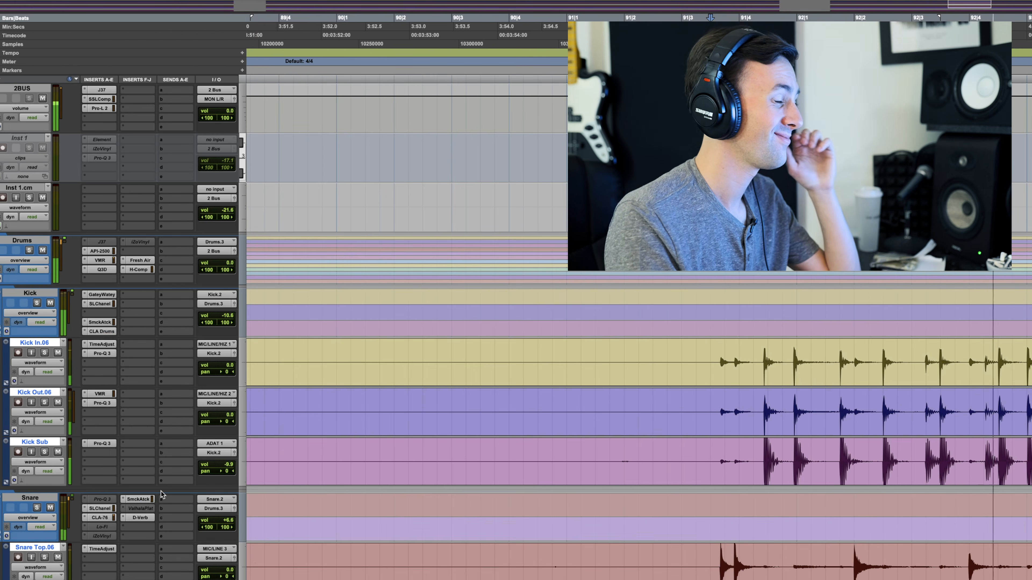
key("space")
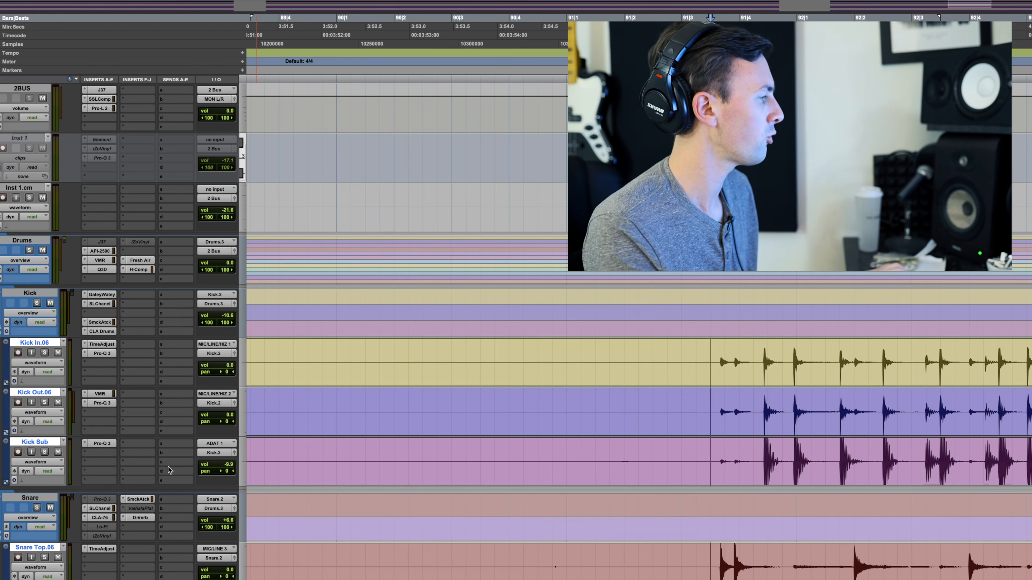
Step: Listen to the Kick and Snare folder tracks soloed together, and clear both solos after playback
scroll(169, 467, "down", 6)
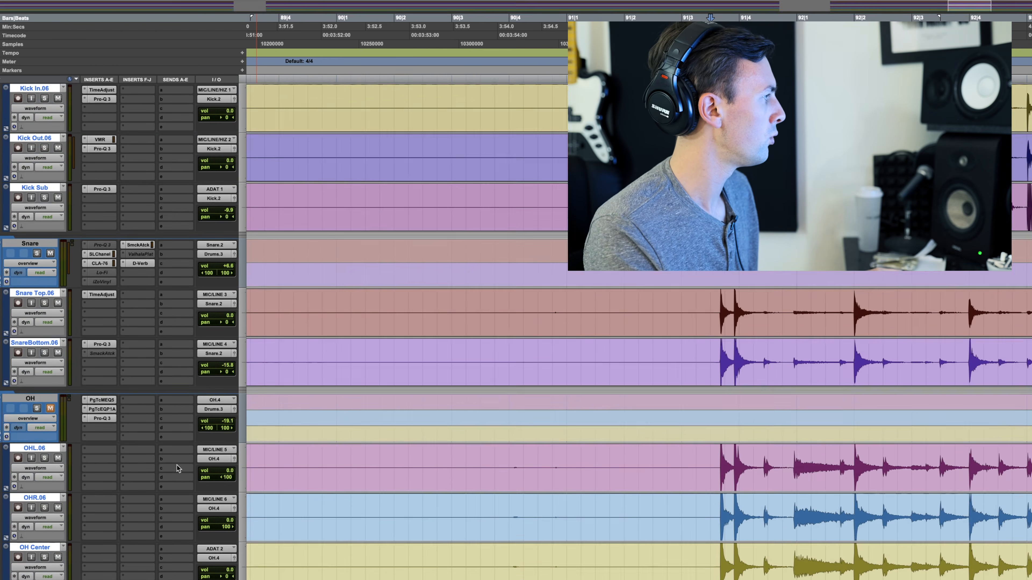
scroll(176, 465, "up", 4)
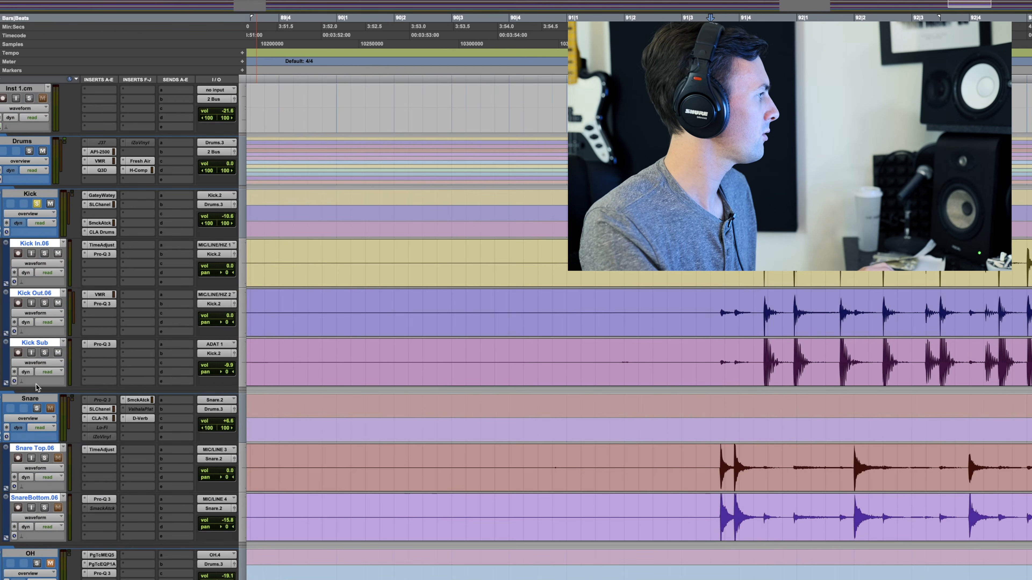
scroll(38, 411, "down", 2)
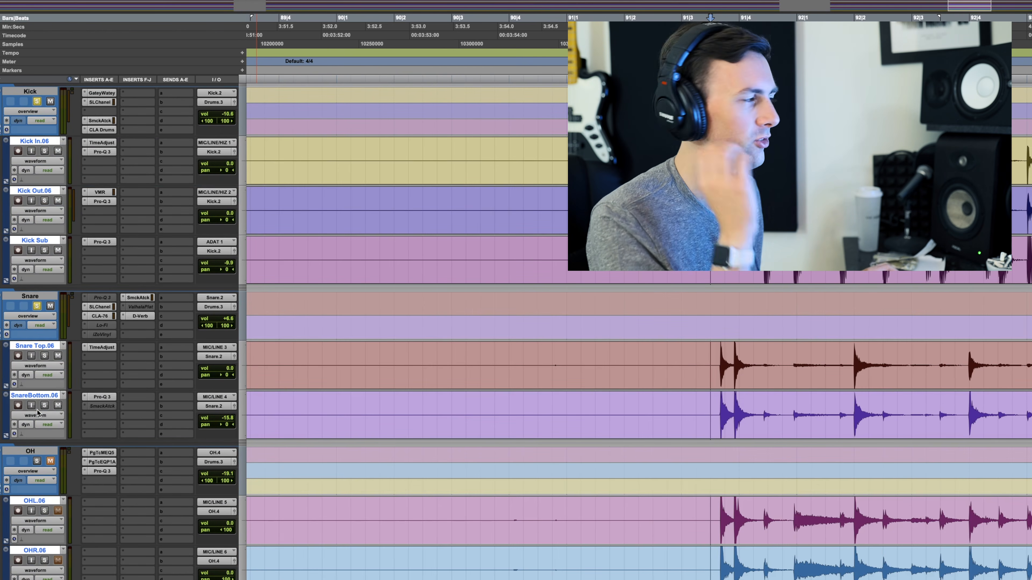
key("space")
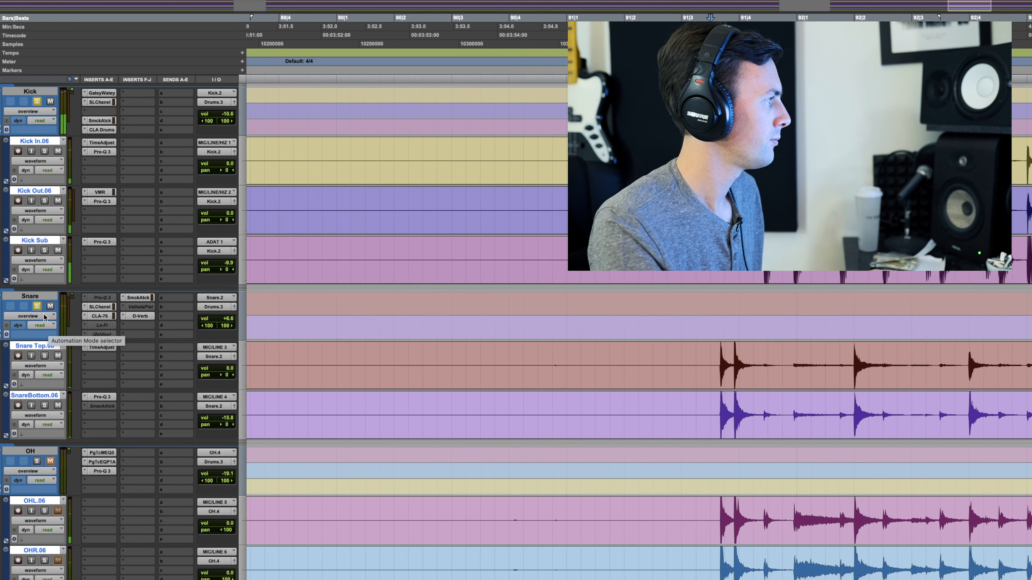
left_click(37, 305)
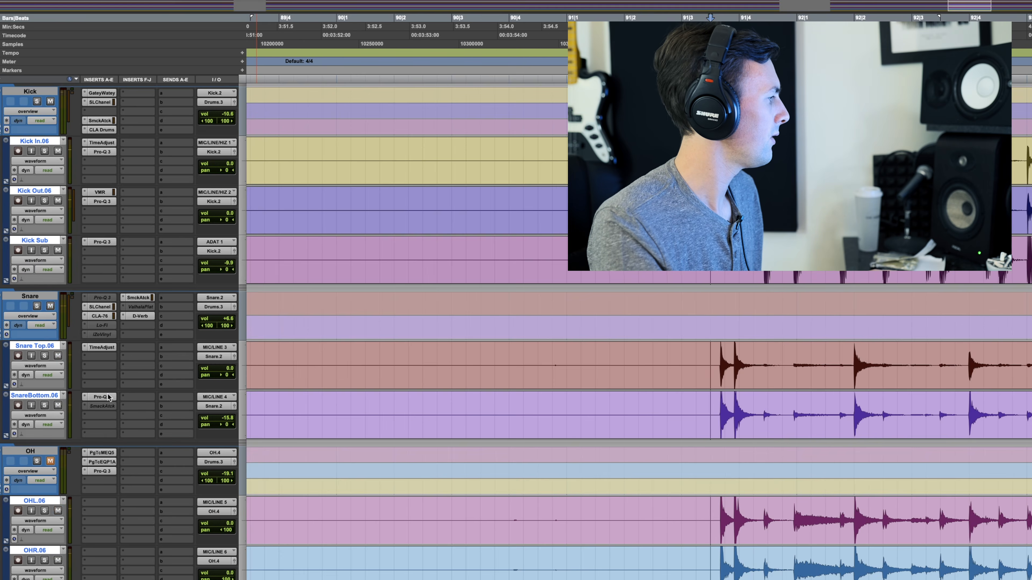
Step: Listen to the Room folder track in solo and clear its solo after playback
scroll(109, 397, "down", 5)
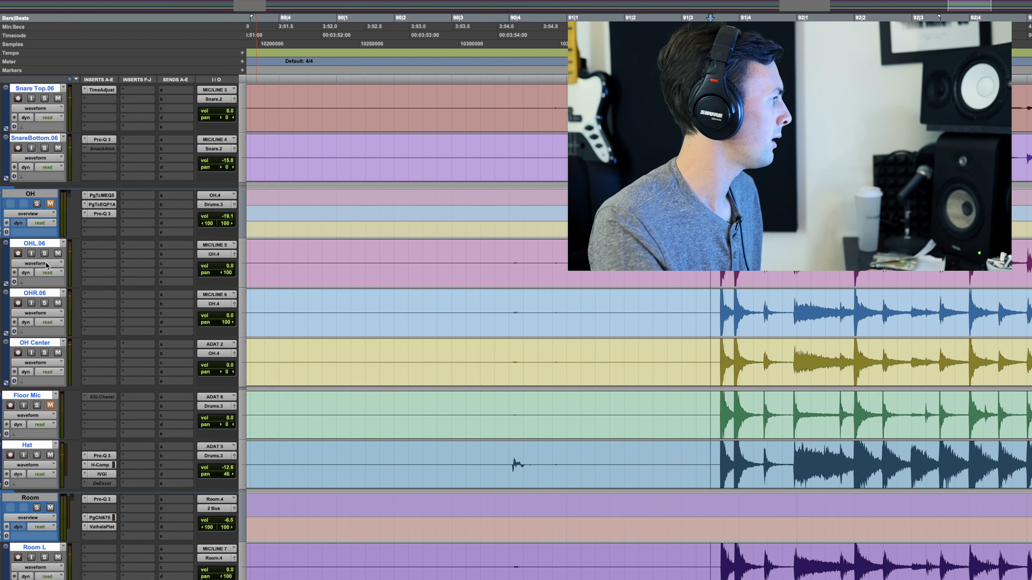
scroll(36, 492, "down", 2)
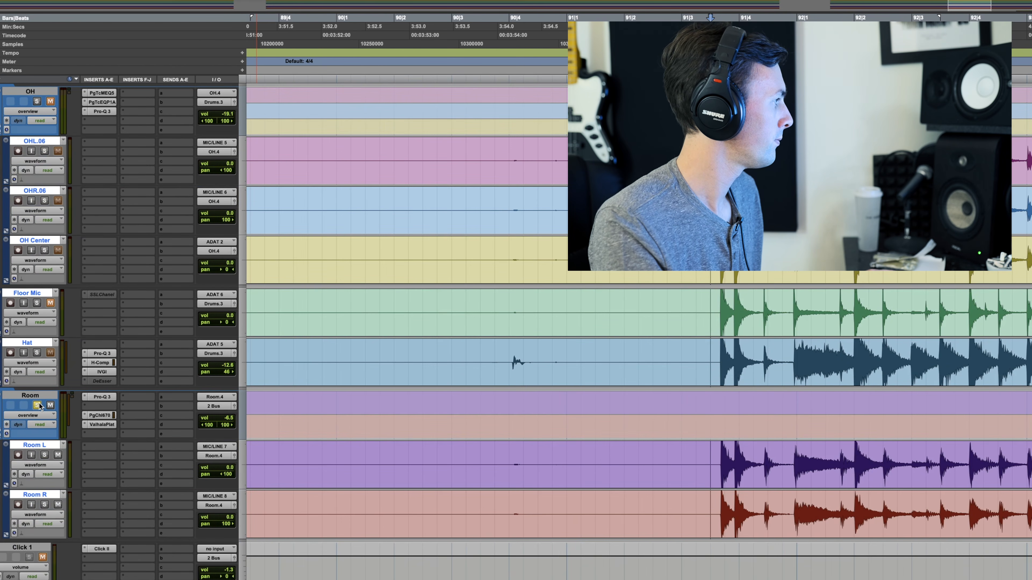
key("space")
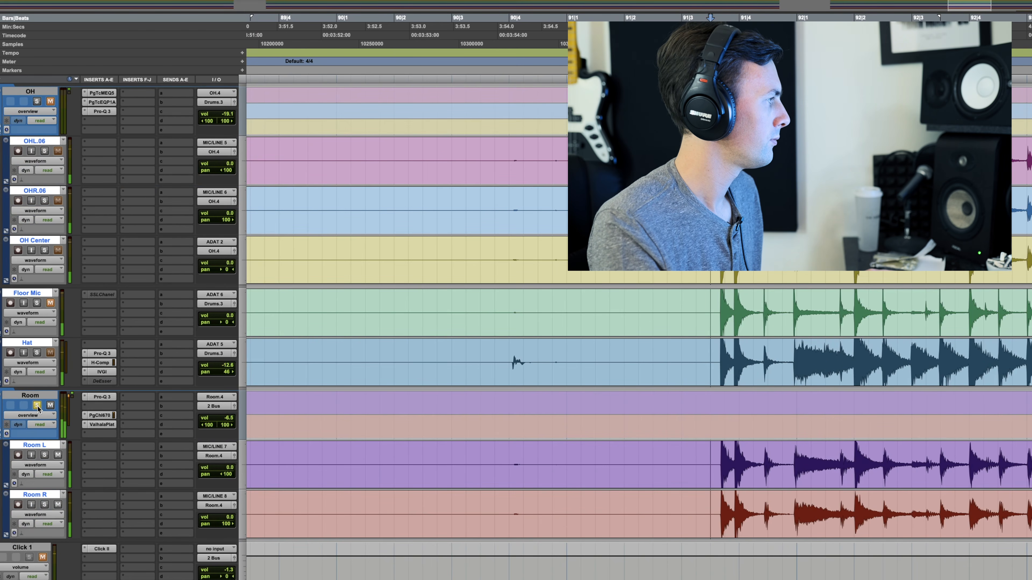
left_click(37, 405)
Step: Solo the OH folder track during playback and raise its volume to -6.6 dB, clearing the solo at the end
scroll(38, 408, "up", 3)
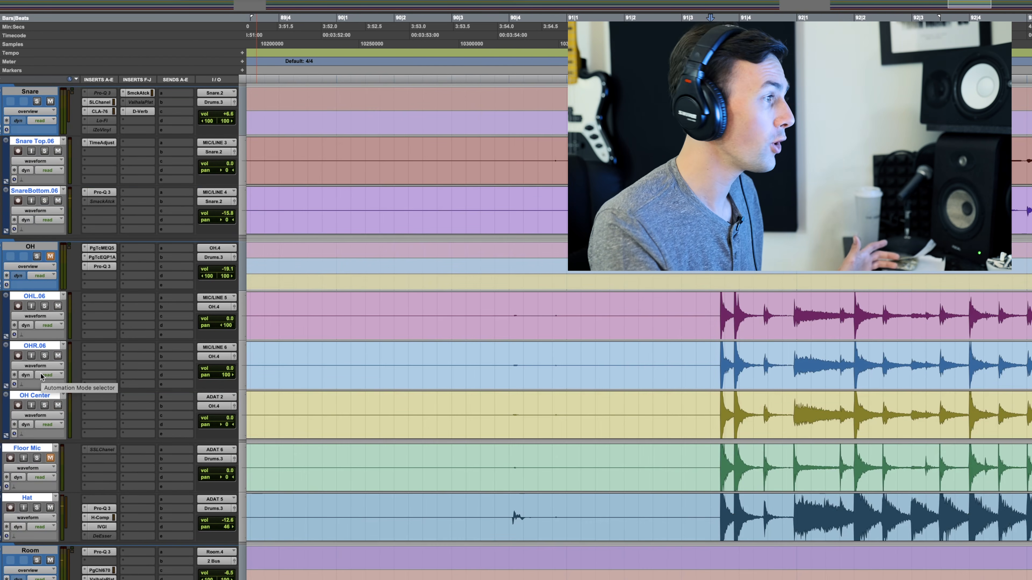
left_click(38, 258)
key("space")
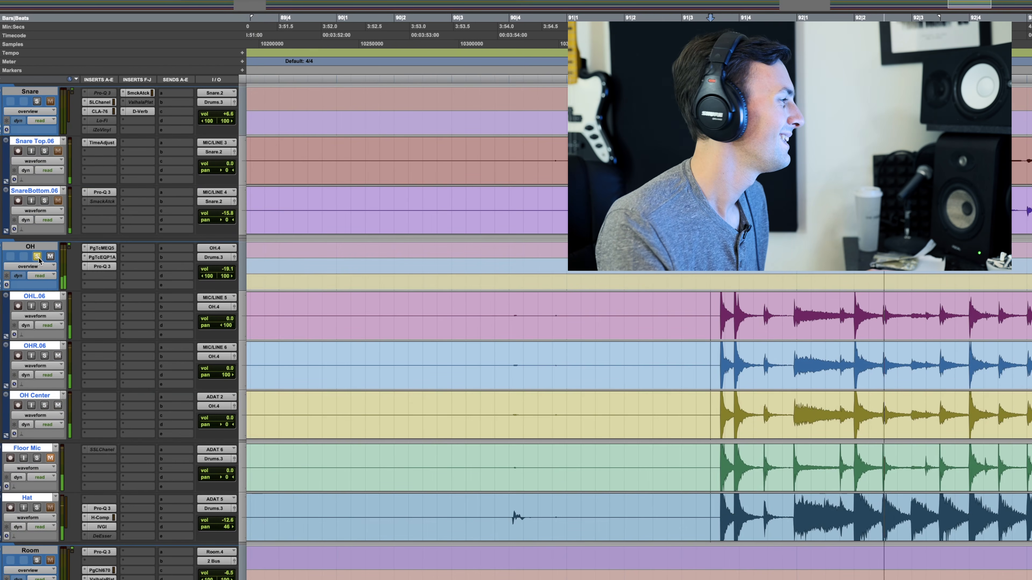
key("space")
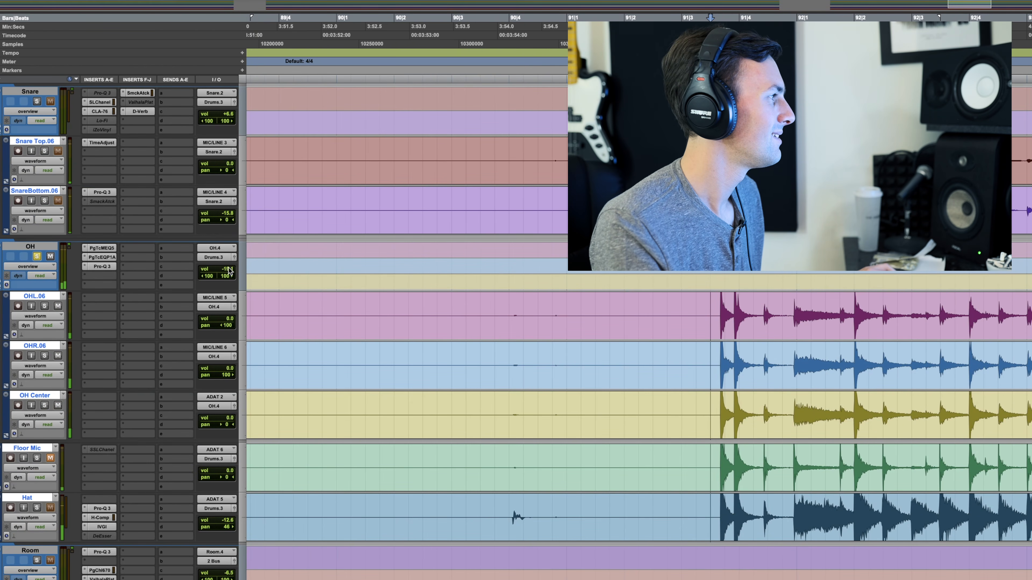
left_click_drag(231, 259, 231, 258)
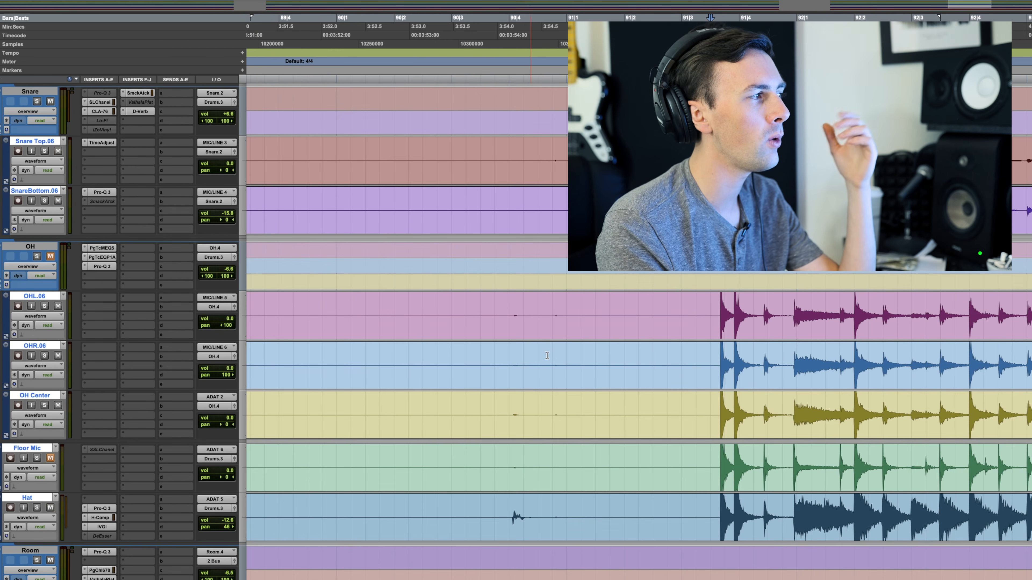
Step: Solo the Kick and Snare folder tracks and play them back, adding the OH and Room folder tracks to the solo for another playback
scroll(668, 396, "up", 5)
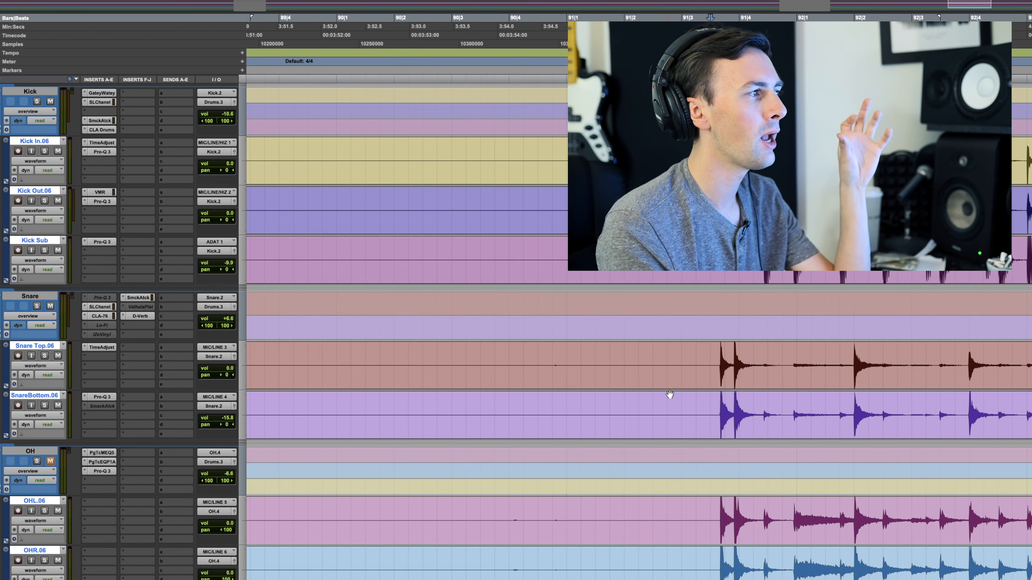
scroll(667, 396, "up", 2)
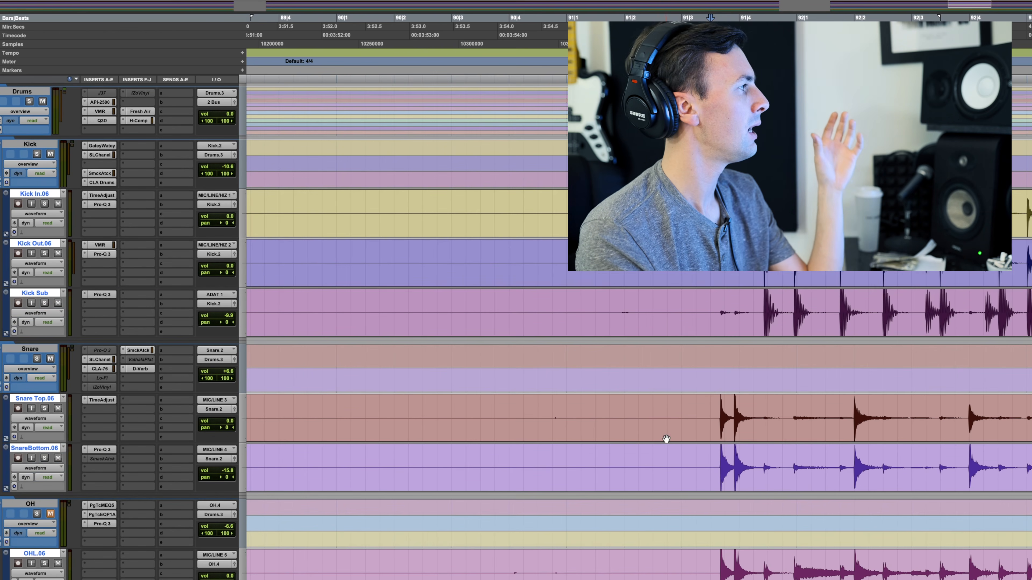
left_click(435, 355)
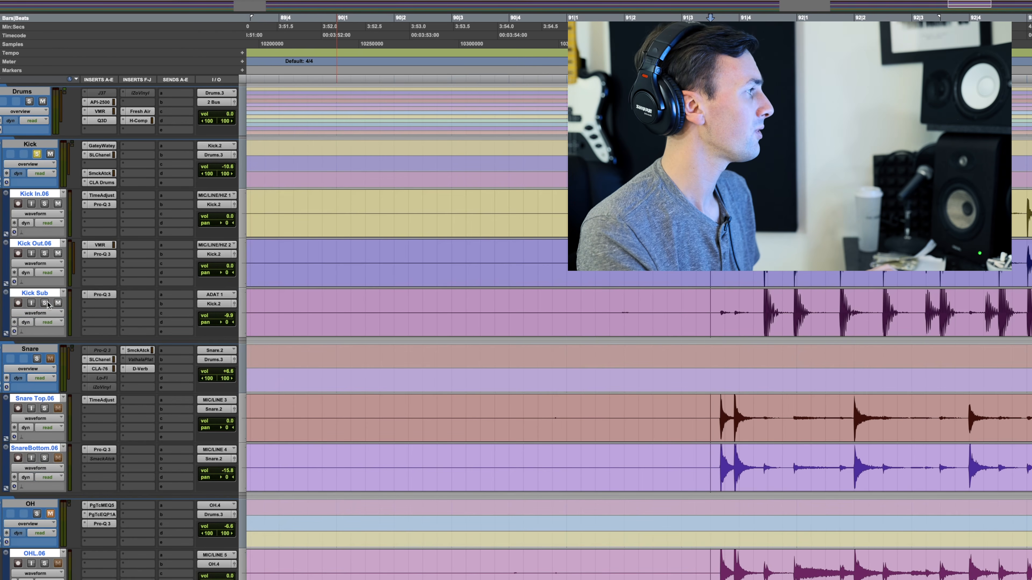
key("space")
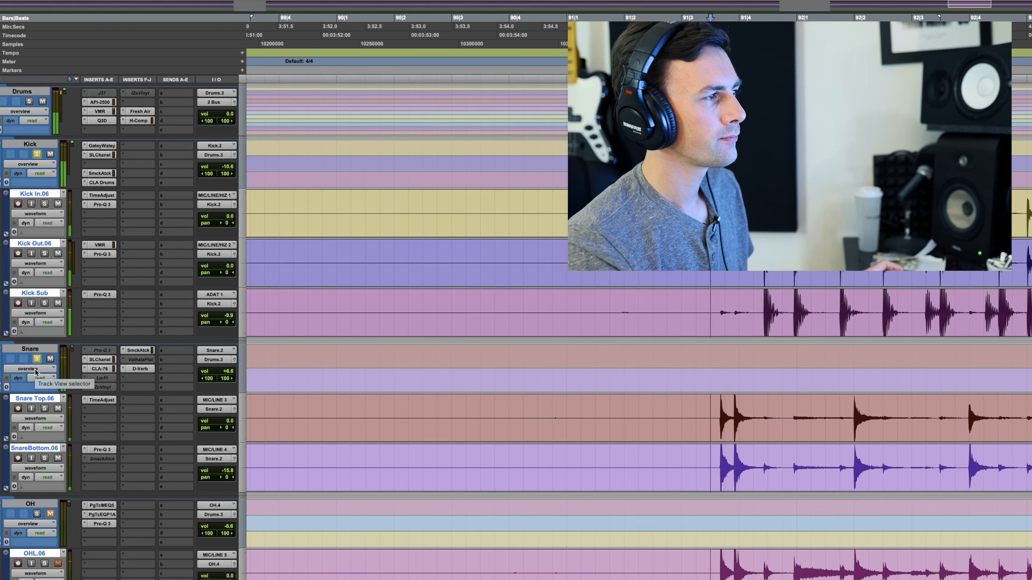
key("space")
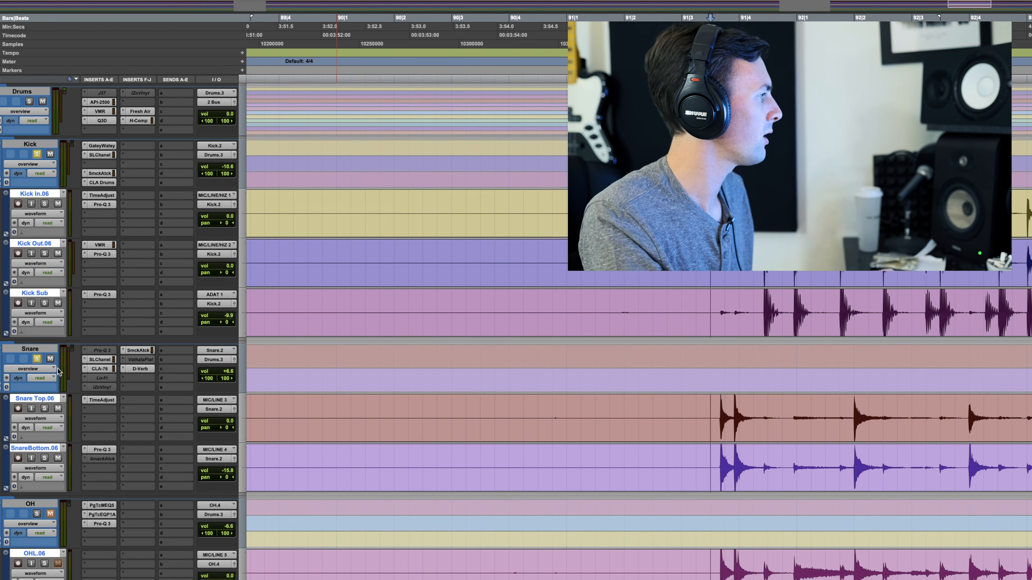
scroll(59, 370, "down", 10)
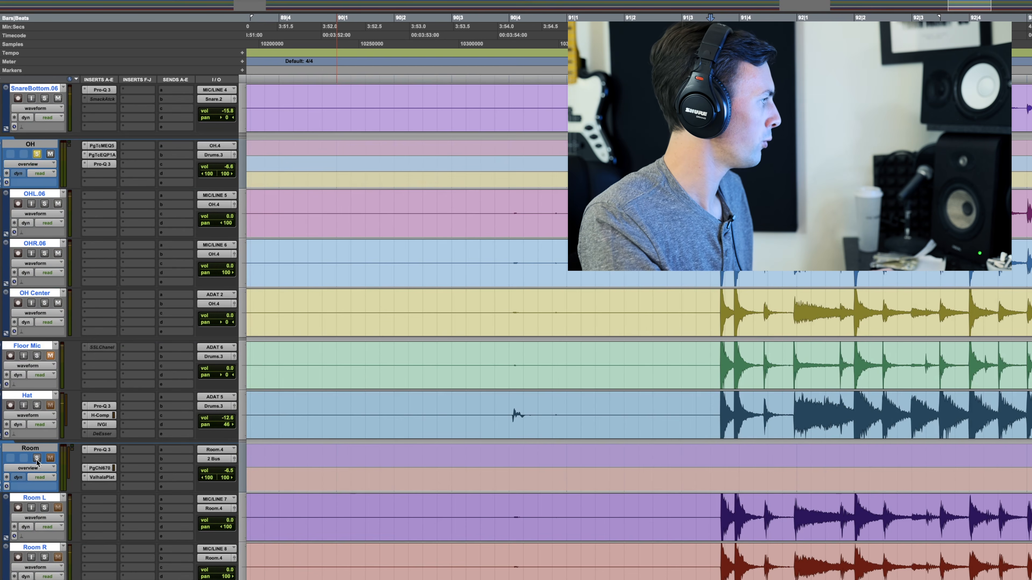
key("space")
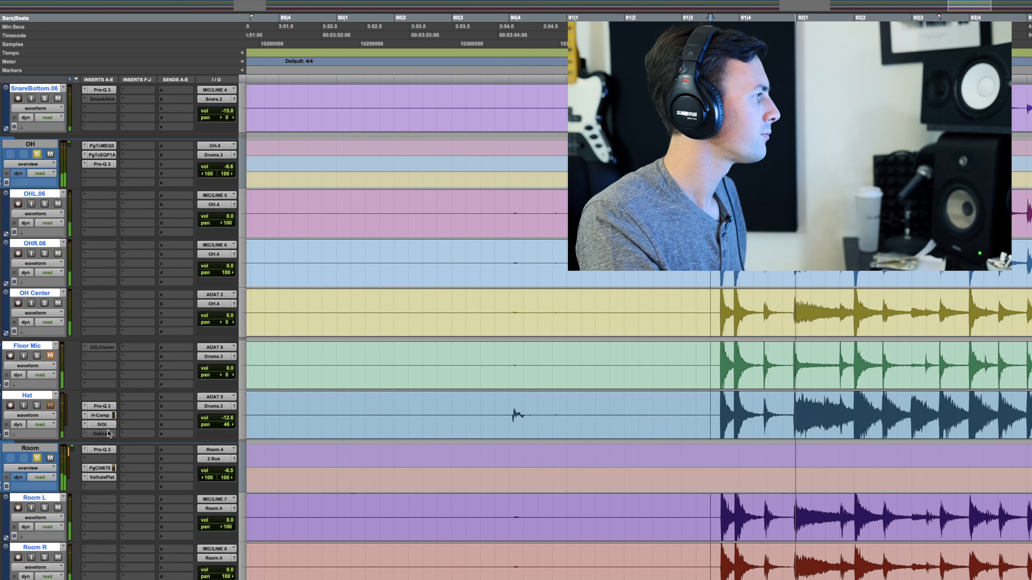
Step: Try an ambient balance during playback: Room at -0.7 dB, OH at +3.6 dB, Snare down to about -2.0 dB and Kick lowered
left_click_drag(227, 470, 228, 466)
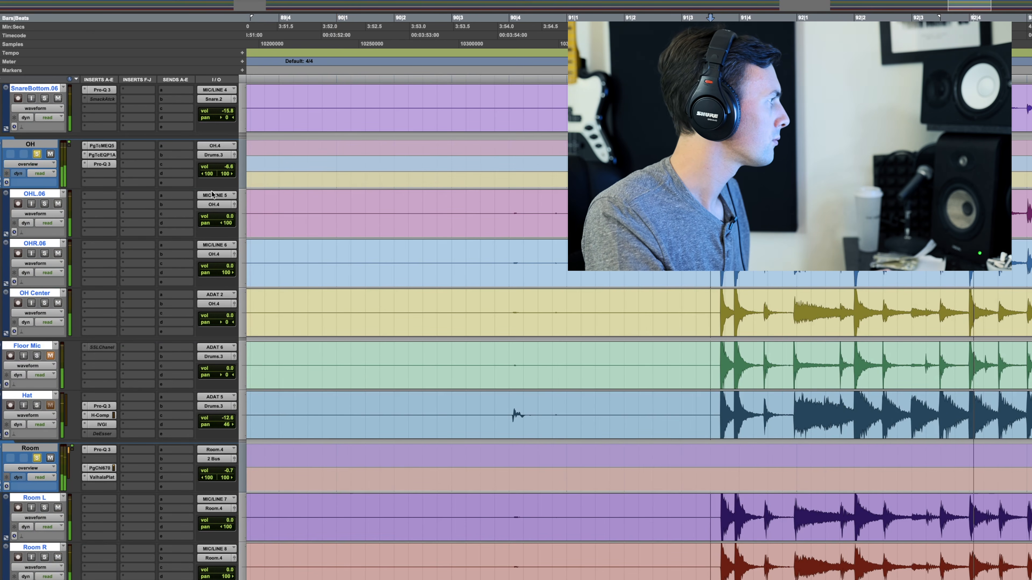
left_click_drag(228, 166, 230, 155)
scroll(180, 266, "up", 5)
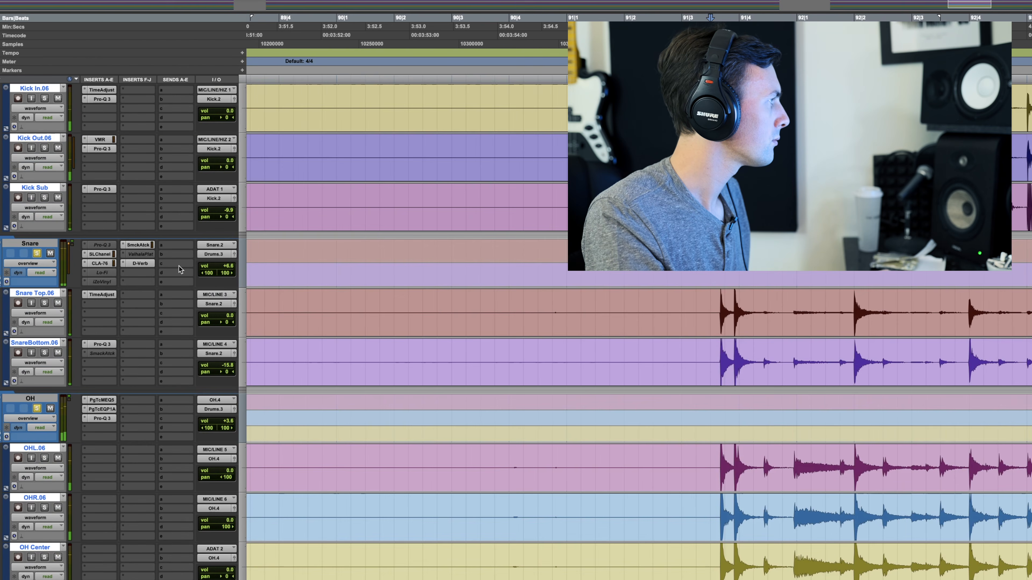
left_click(228, 269)
left_click_drag(228, 270, 228, 273)
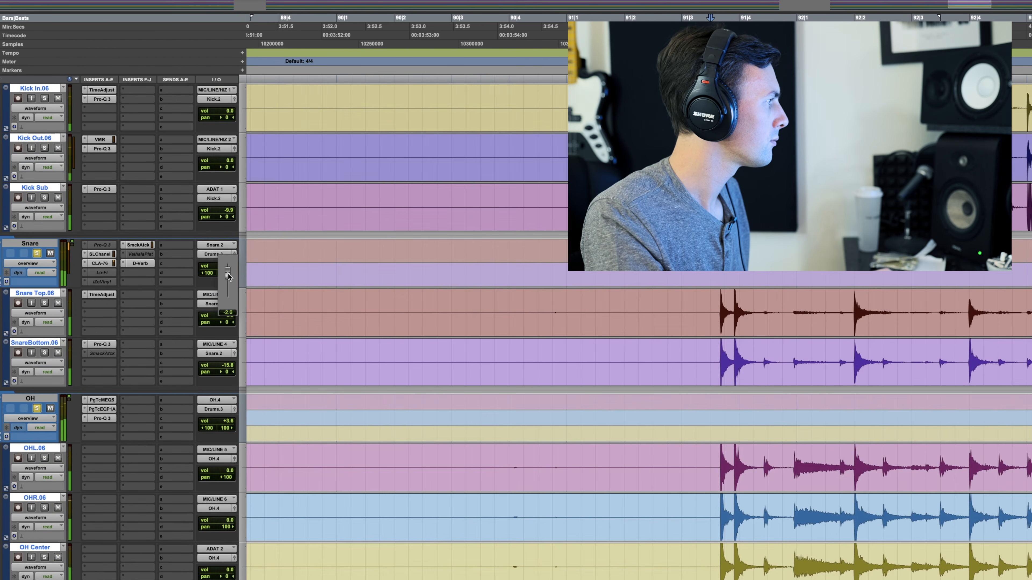
scroll(201, 250, "up", 3)
left_click_drag(229, 218, 230, 223)
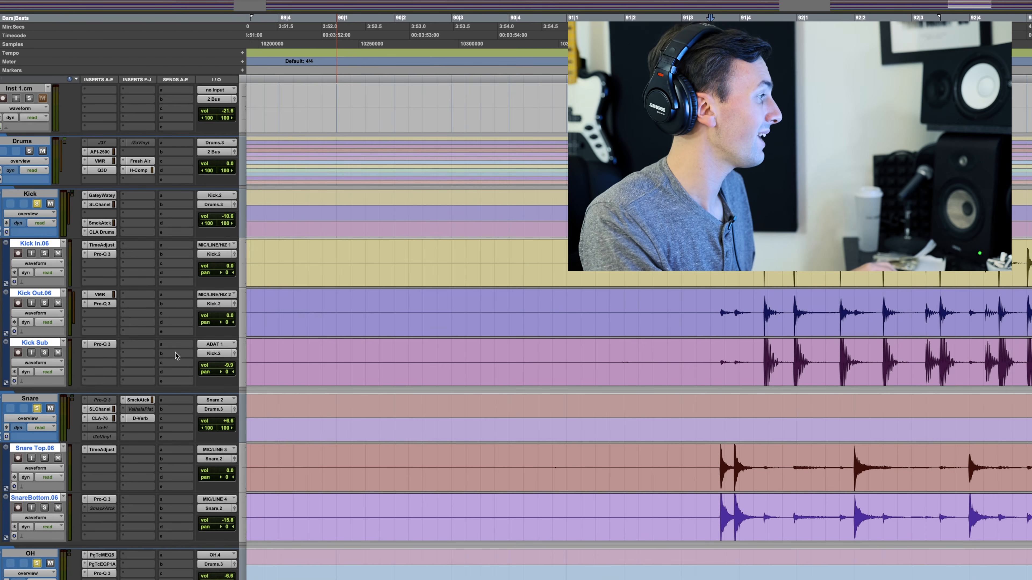
Step: Examine the EQ and dynamics settings in the Snare folder track's SSLChannel plug-in, closing its window when done
scroll(177, 356, "down", 5)
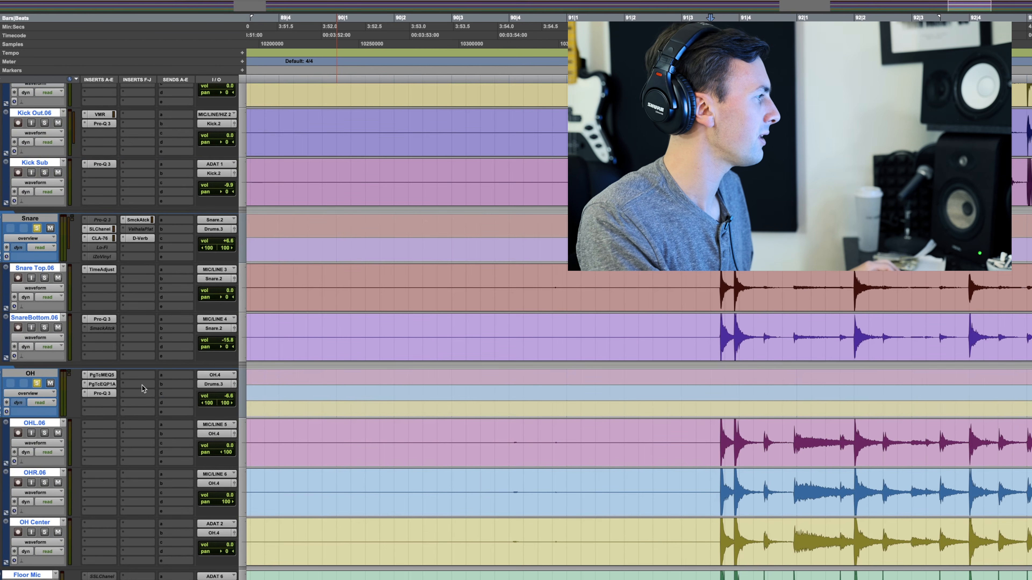
scroll(143, 388, "down", 5)
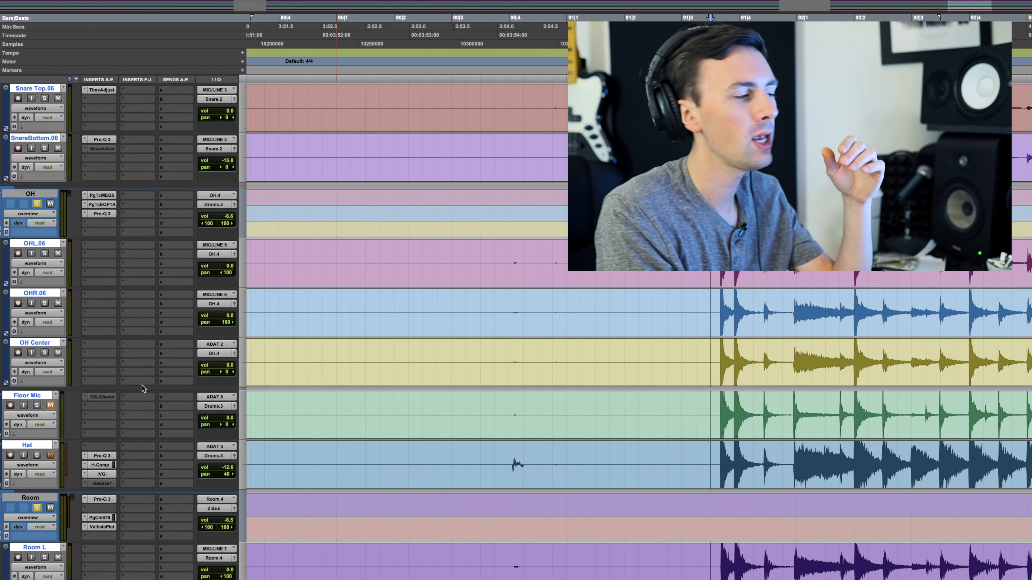
scroll(142, 386, "up", 3)
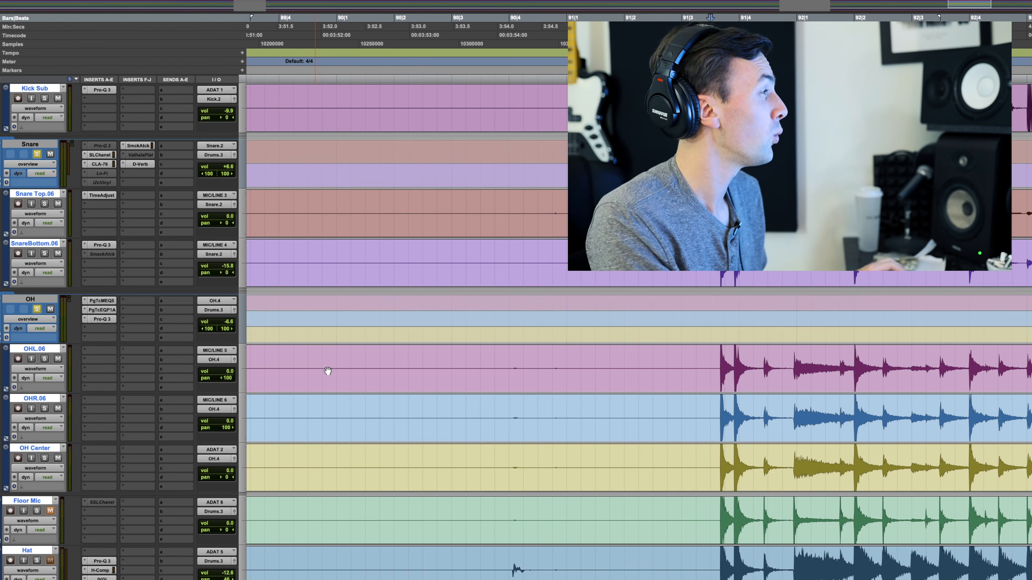
scroll(327, 370, "up", 1)
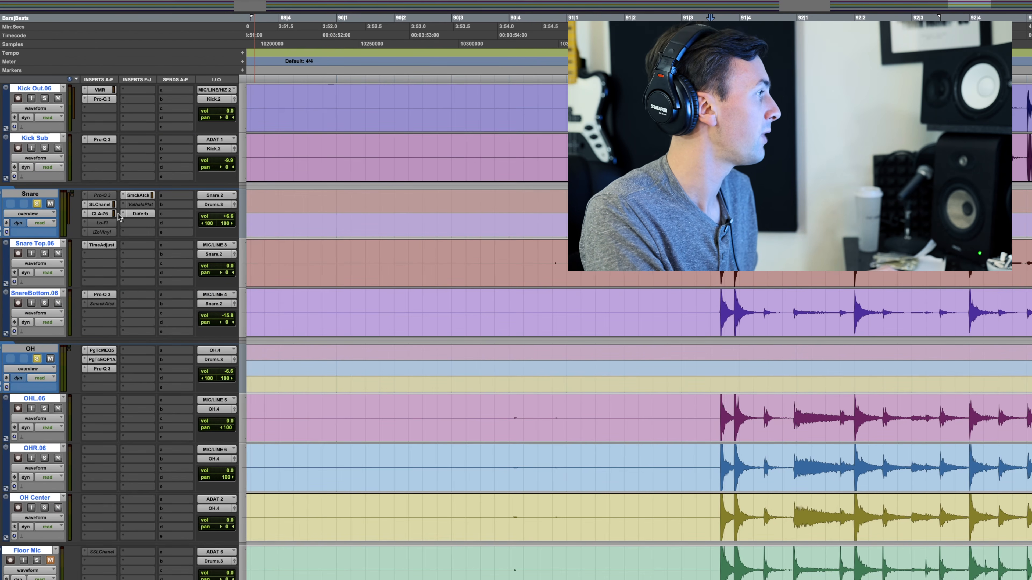
left_click(100, 204)
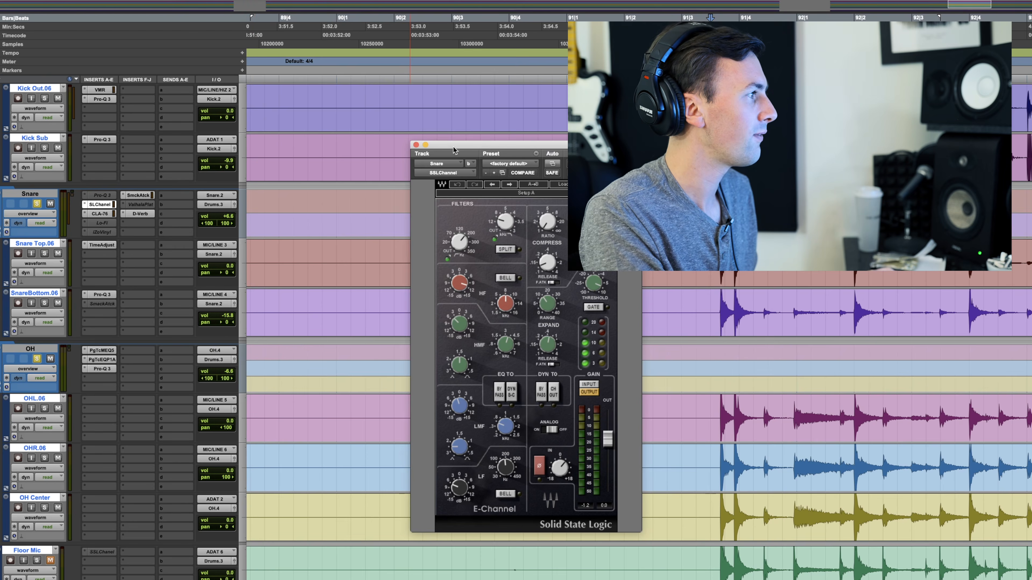
left_click_drag(503, 146, 533, 87)
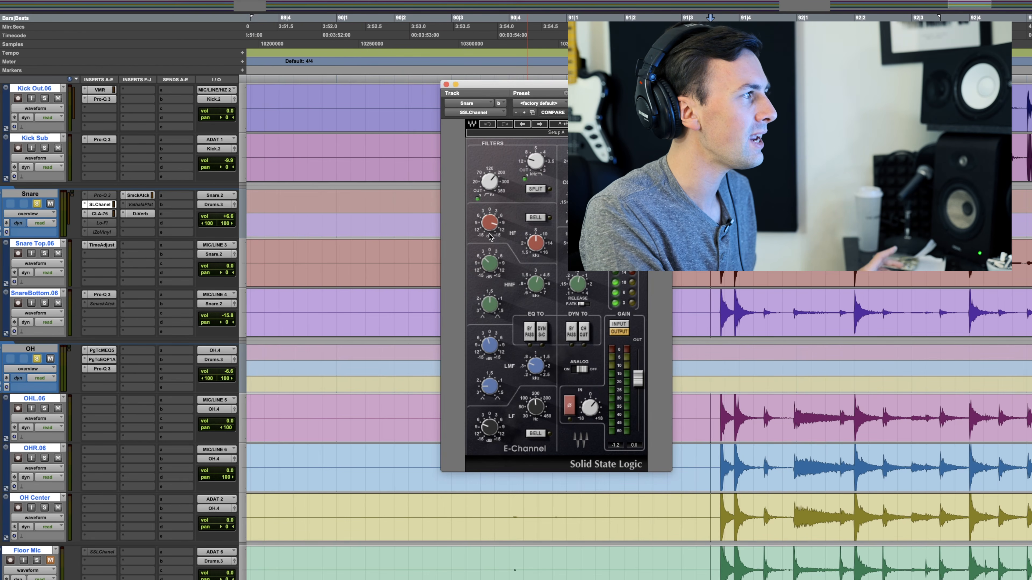
left_click(446, 85)
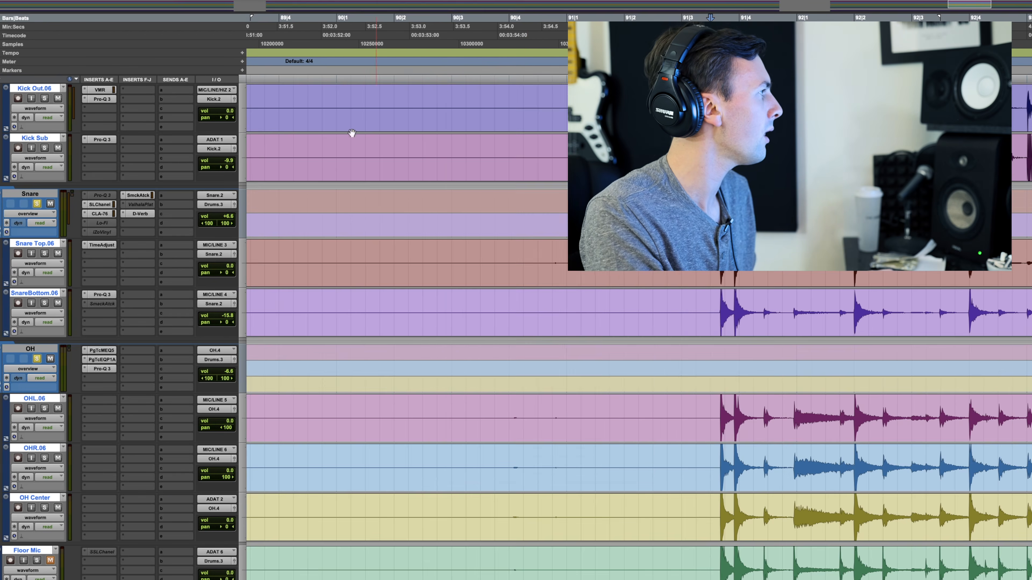
Step: Look over the inserts and levels of the Kick, Snare, OH, Floor Mic, Hat and Room tracks
scroll(113, 316, "up", 10)
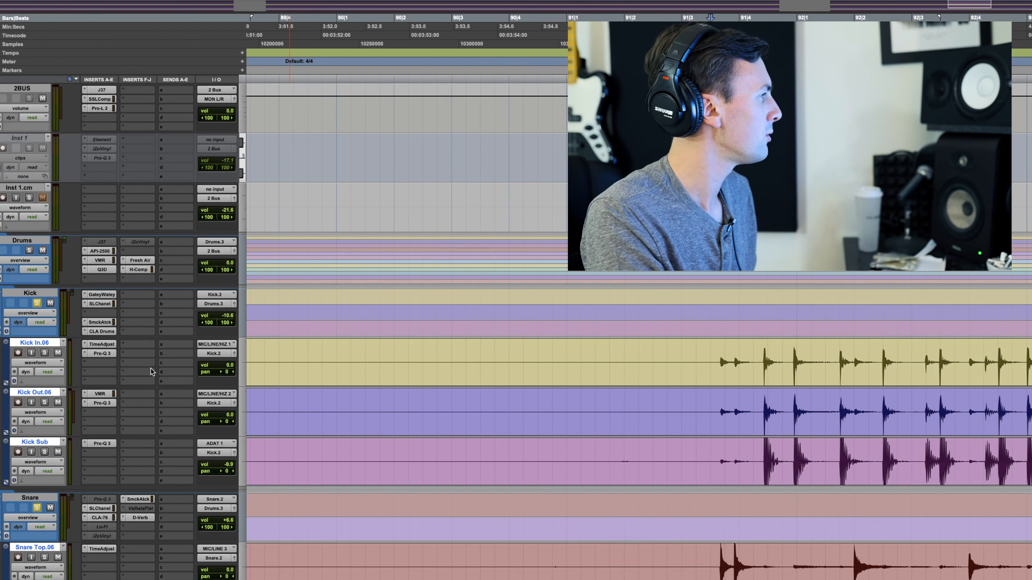
scroll(150, 367, "down", 4)
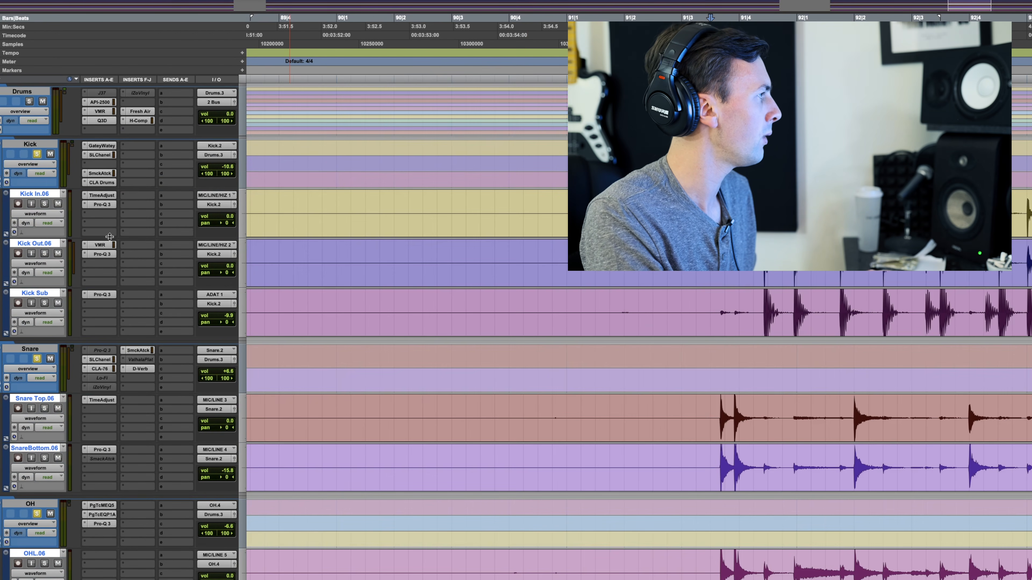
scroll(149, 384, "down", 8)
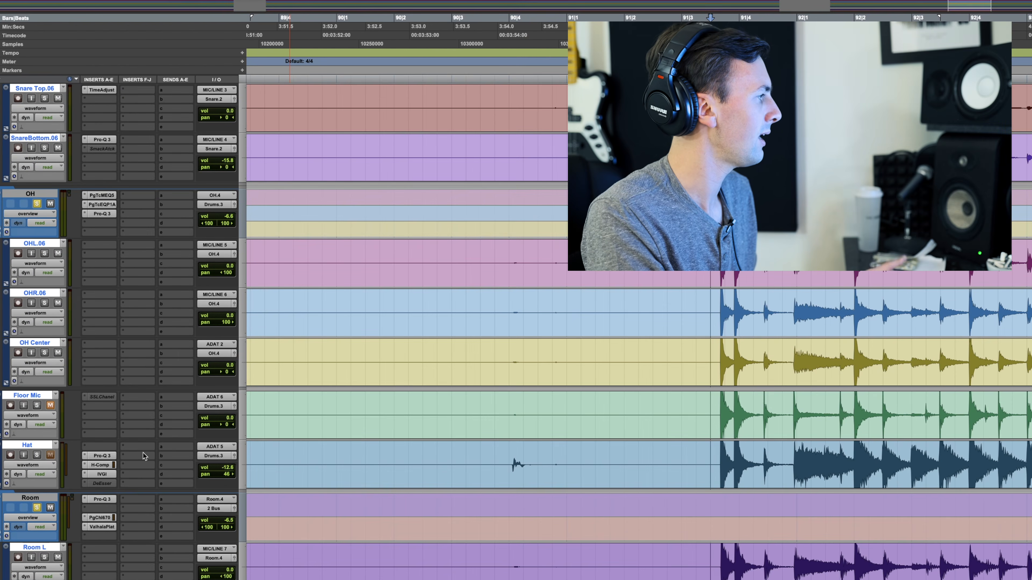
scroll(131, 514, "down", 3)
scroll(136, 513, "up", 5)
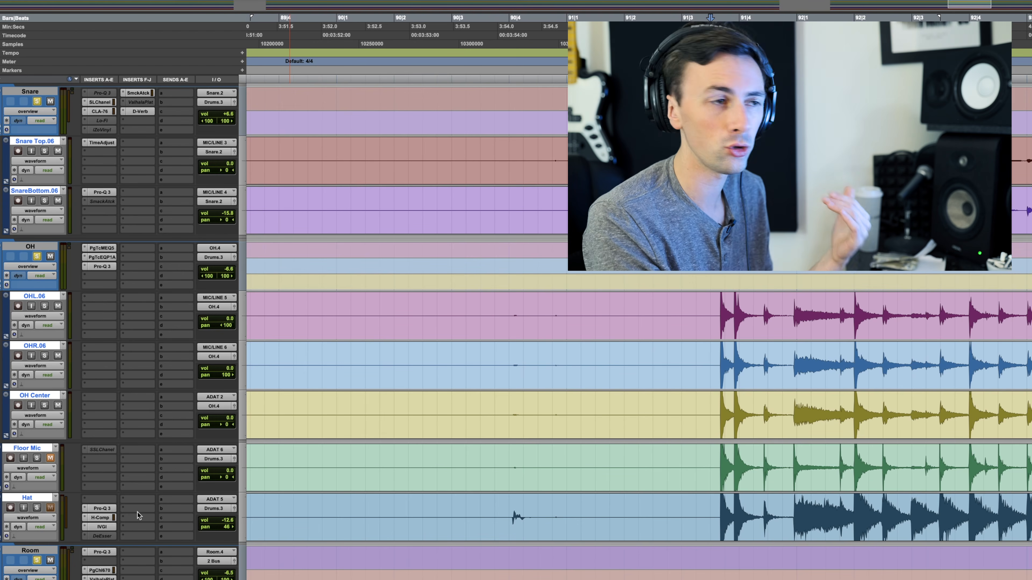
scroll(137, 513, "down", 5)
scroll(288, 511, "up", 1)
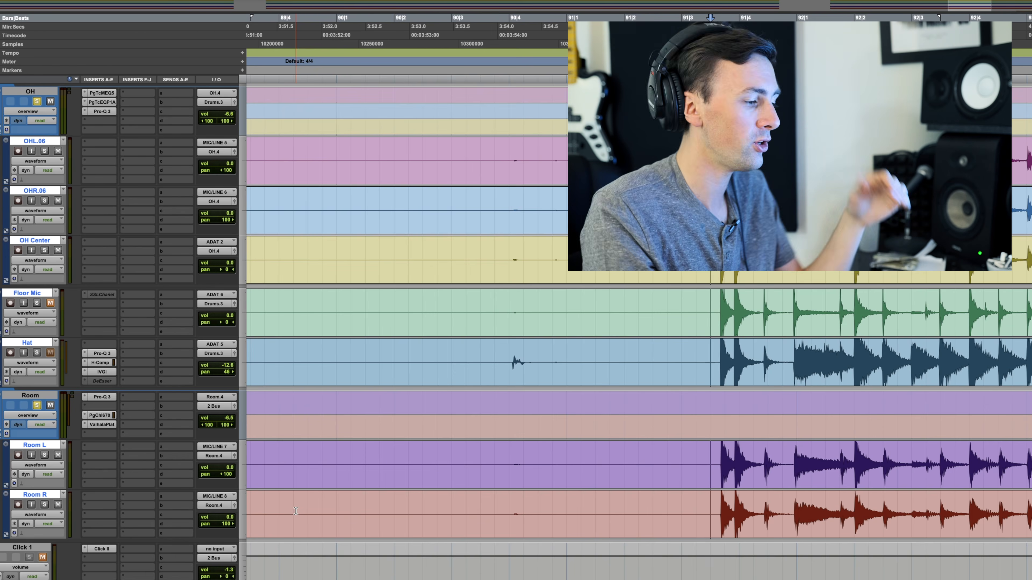
scroll(295, 511, "up", 5)
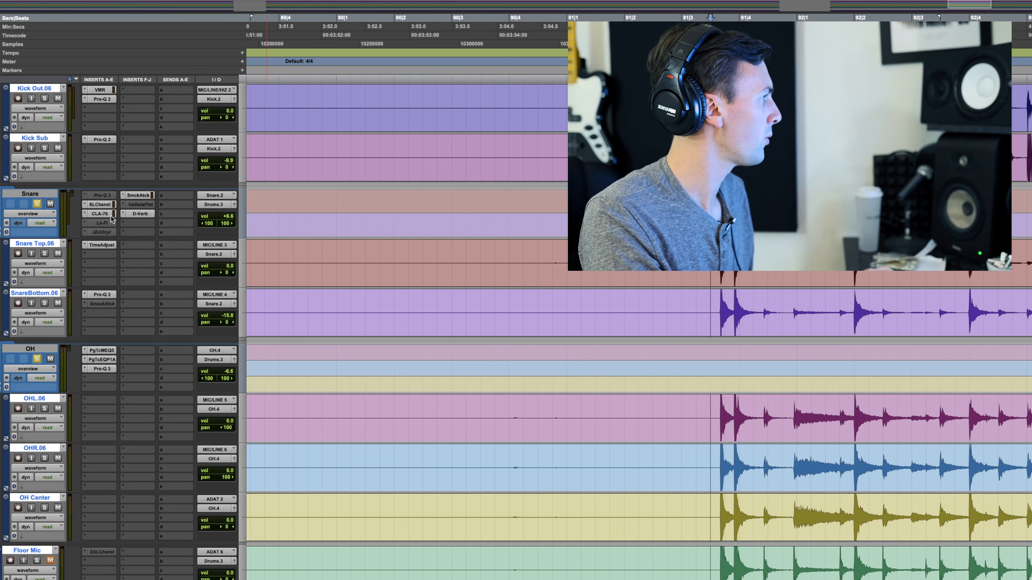
Step: Clear the solos on the OH and Room folder tracks, keeping the Snare folder soloed
left_click(36, 360)
scroll(36, 407, "down", 5)
left_click(36, 459)
scroll(35, 462, "up", 6)
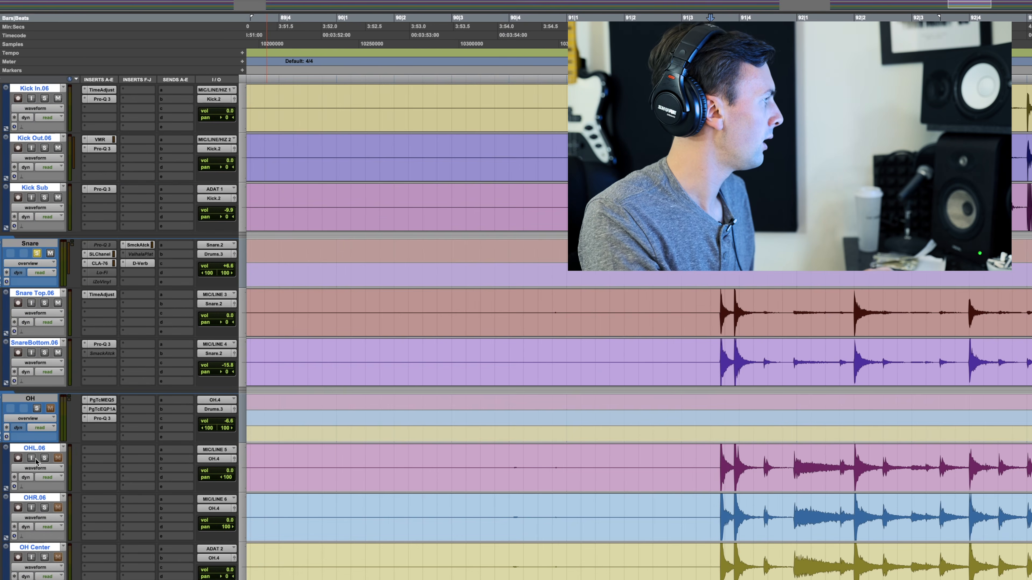
Step: Bypass the CLA-76 compressor on the Snare folder track for comparison, show its settings and make it active again
left_click(96, 266, "super")
left_click(96, 265)
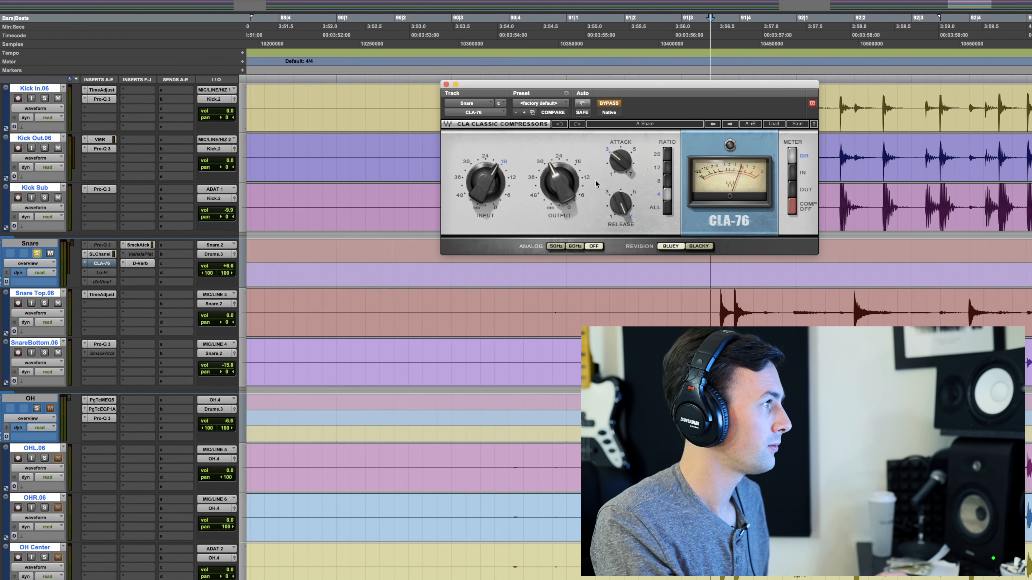
left_click(614, 105)
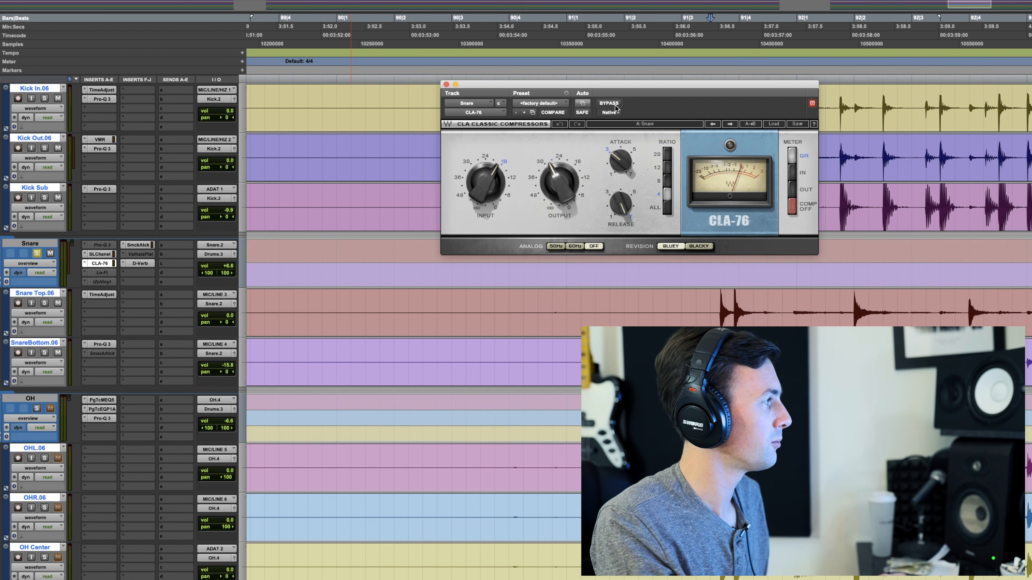
Step: Examine the Snare folder track's Smack Attack and CLA-76 plug-in settings, closing the plug-in window when done
left_click(138, 245)
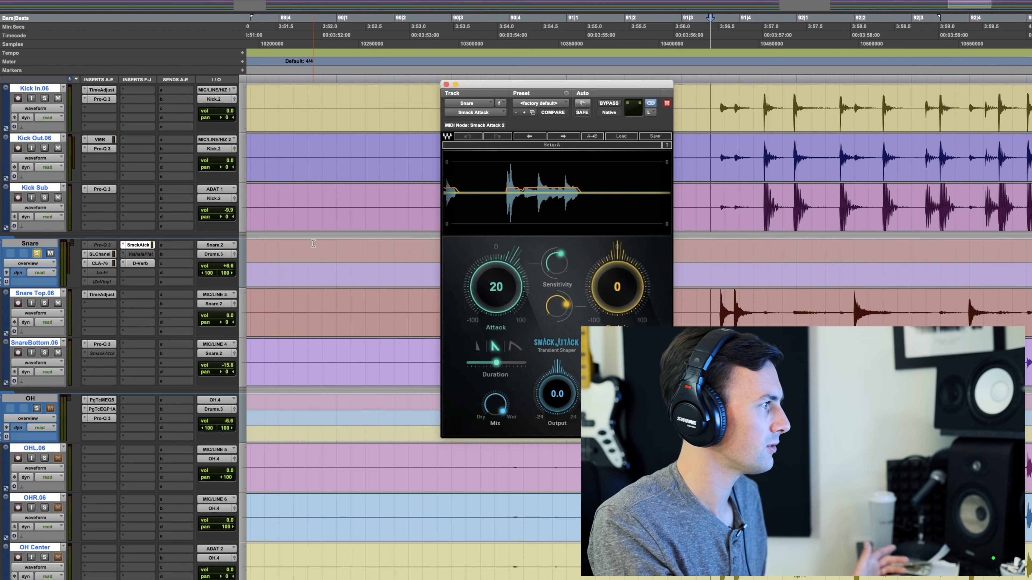
left_click(106, 264)
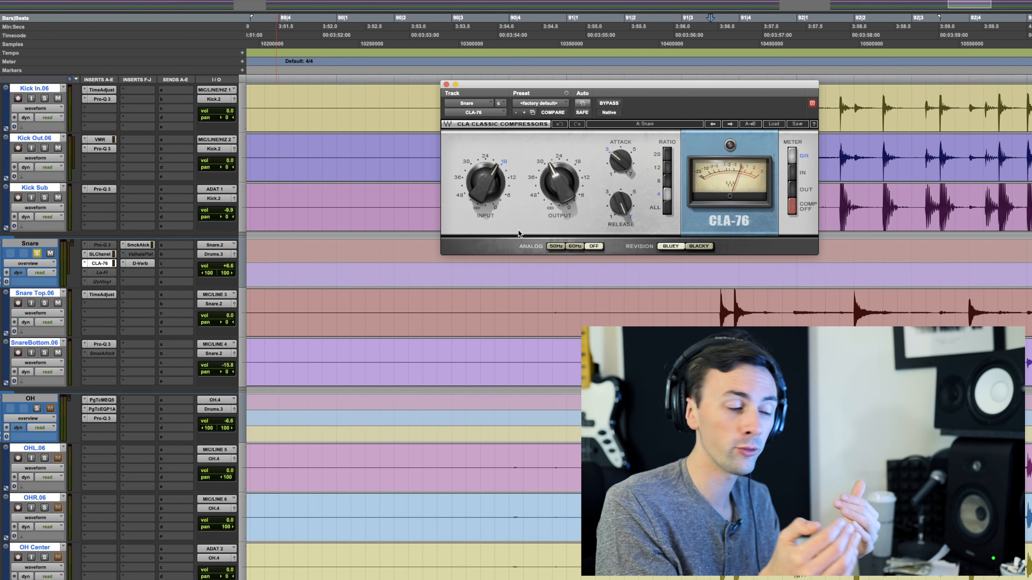
left_click(446, 84)
Step: Solo the Room folder track for playback and examine its PuigChild 670 compressor, closing the plug-in window when done
scroll(46, 390, "down", 5)
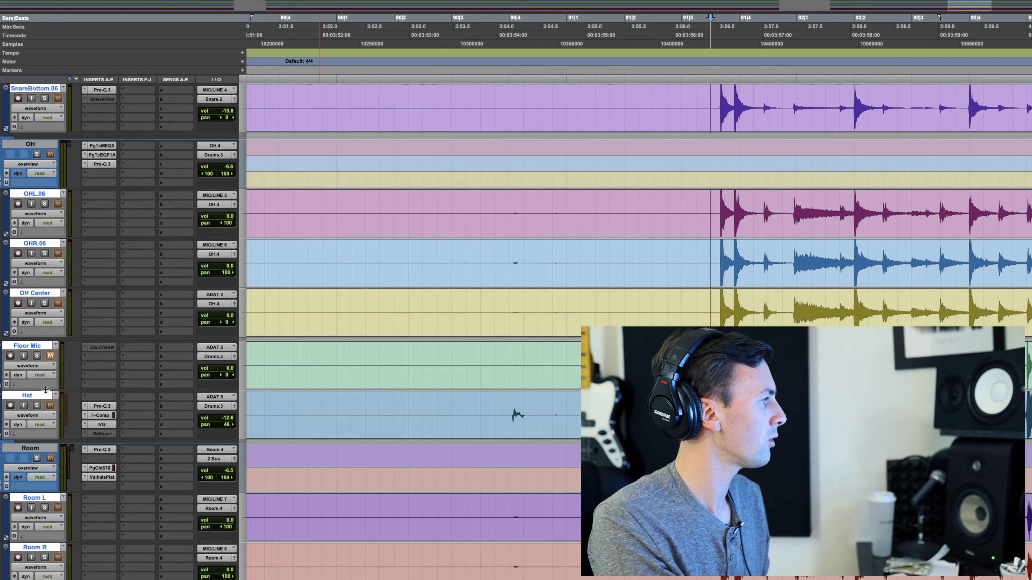
key("space")
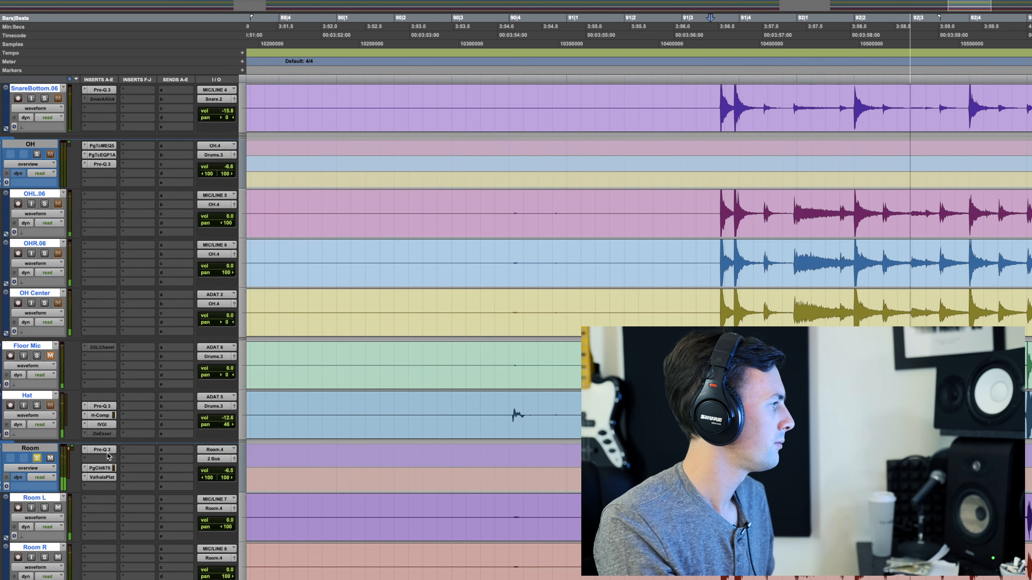
key("space")
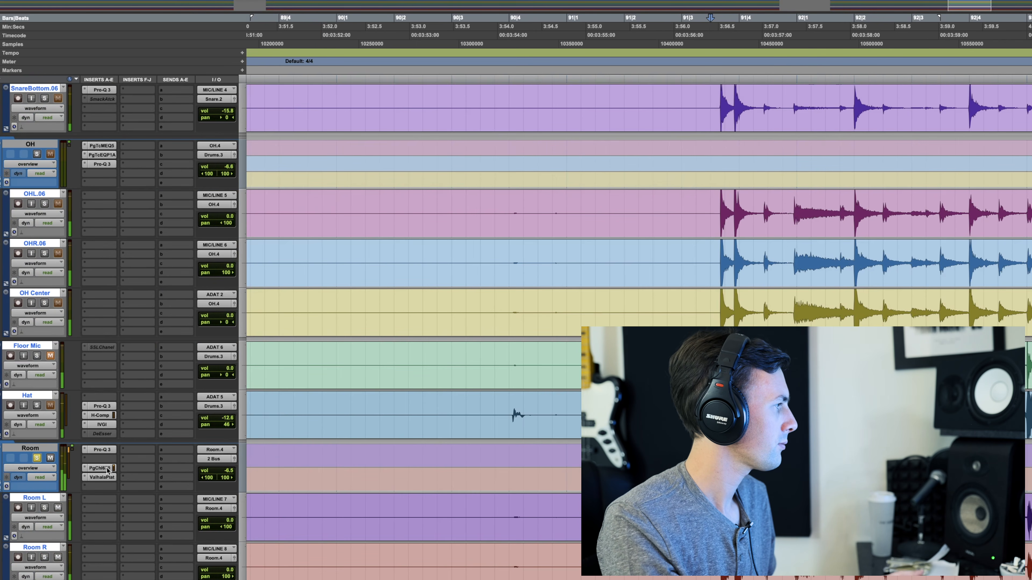
left_click(100, 468)
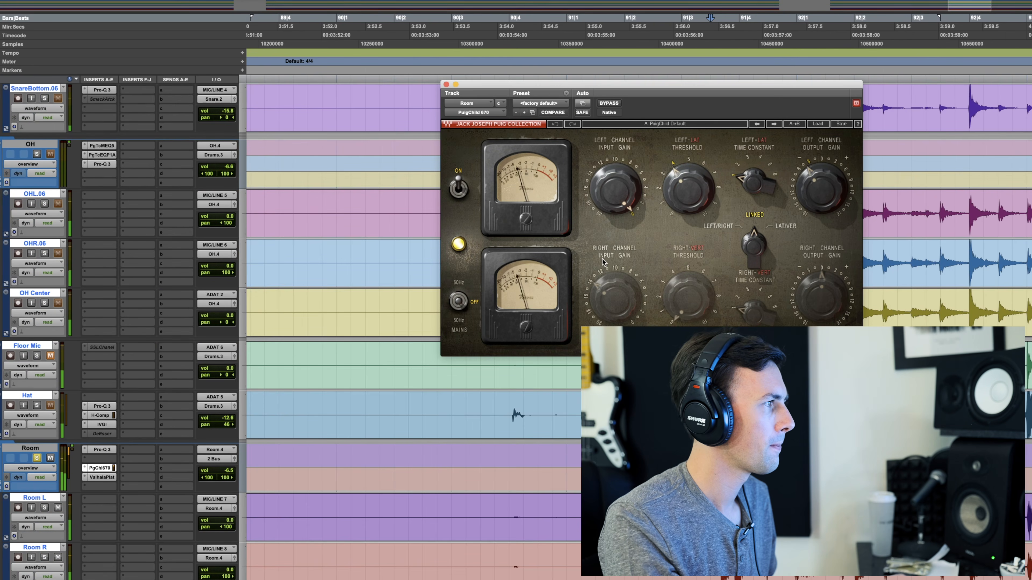
key("space")
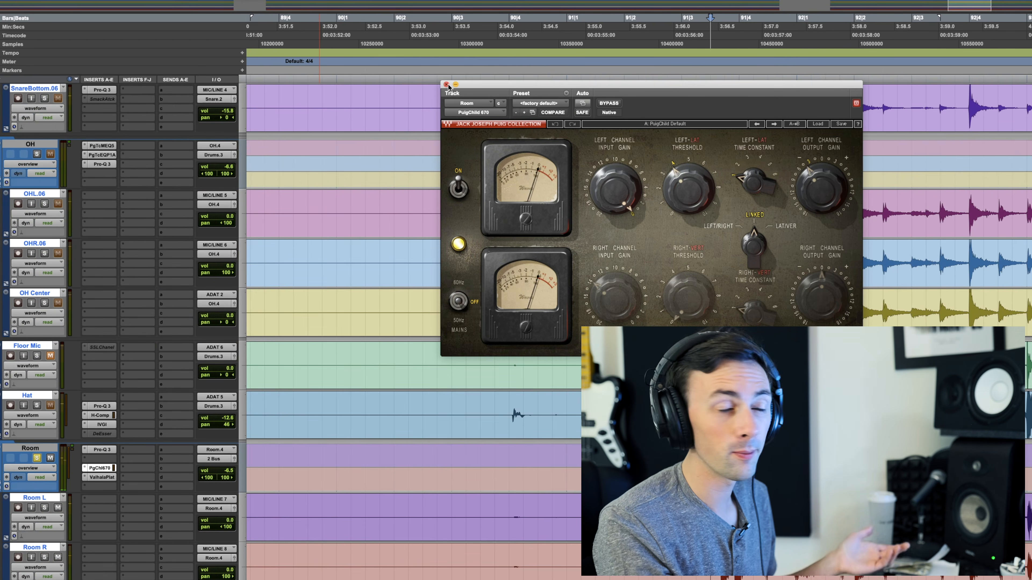
left_click(447, 85)
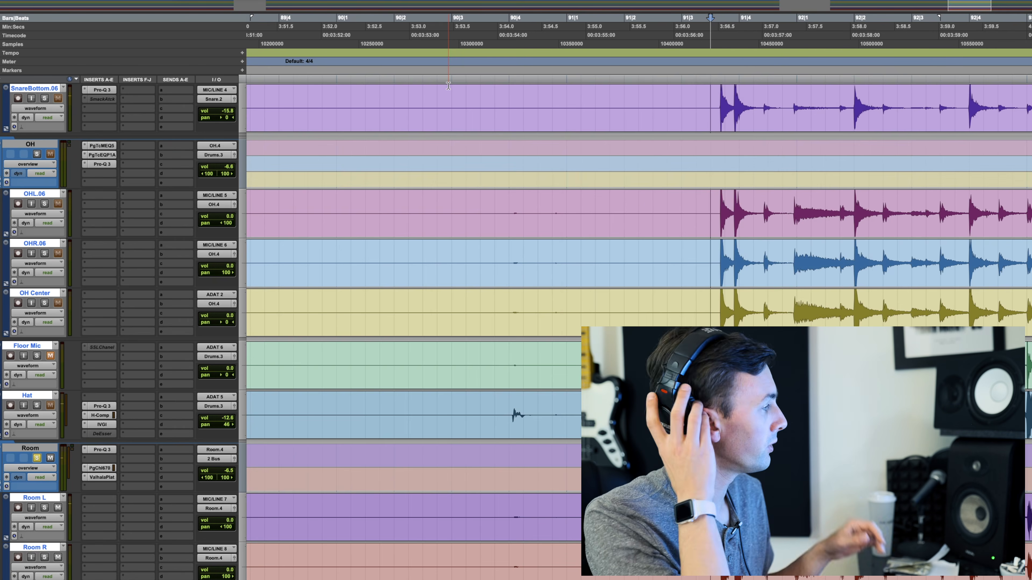
Step: Play back the soloed Room folder track, comparing the PuigChild 670 bypassed and active
key("space")
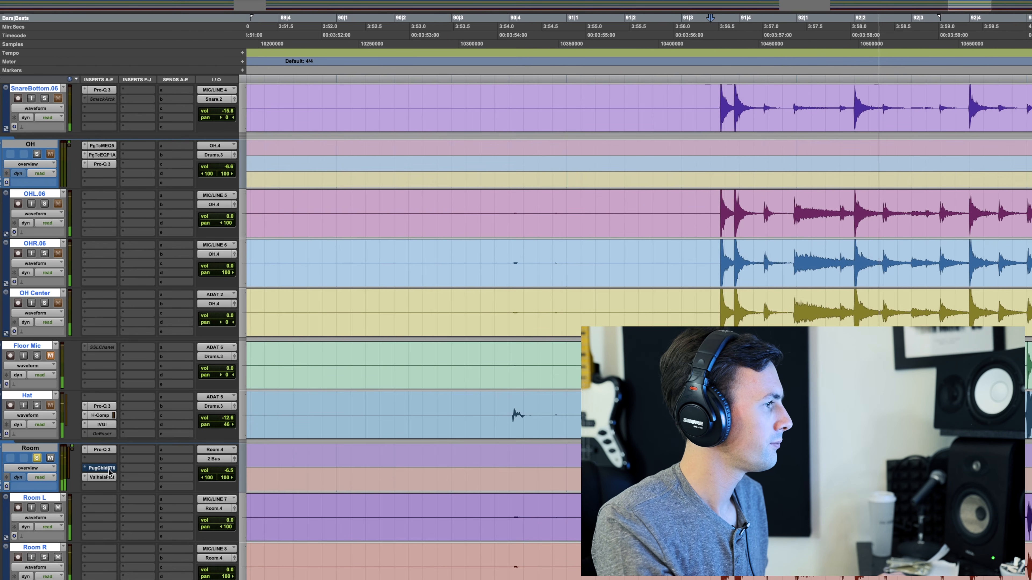
key("space")
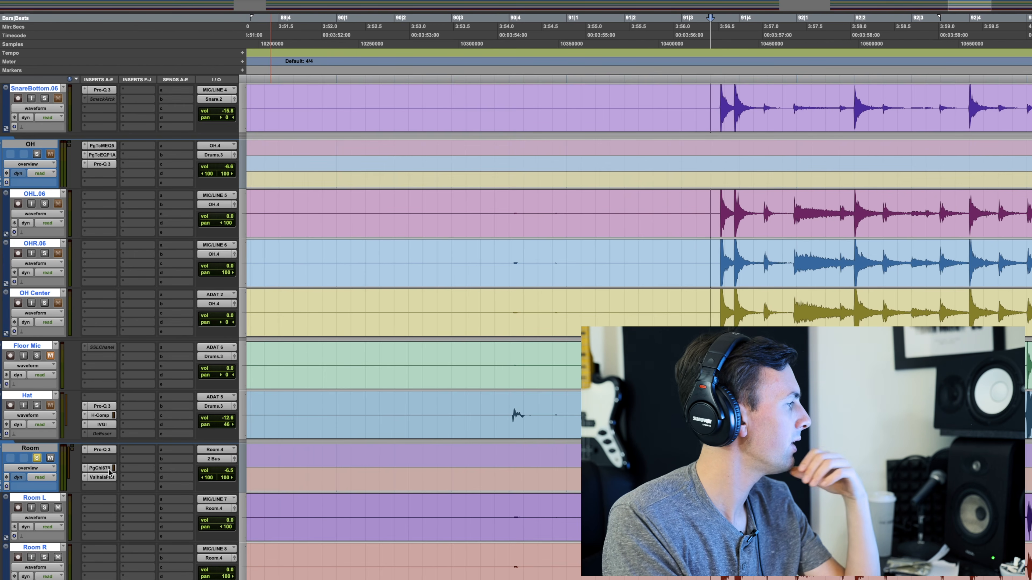
Step: Clear the solos on the Room and Kick folder tracks and solo the Snare folder track alone
scroll(204, 463, "up", 10)
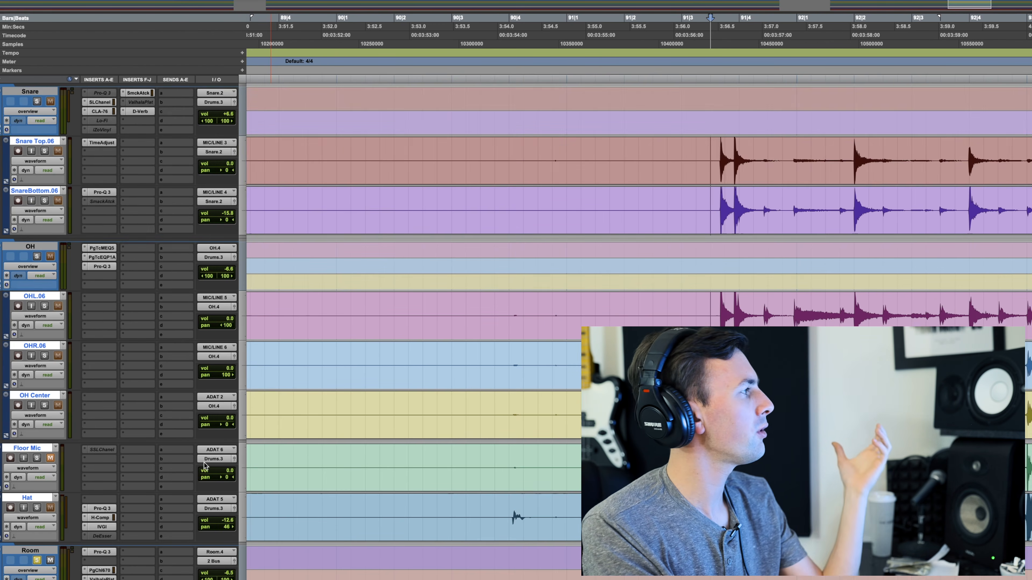
scroll(172, 446, "up", 2)
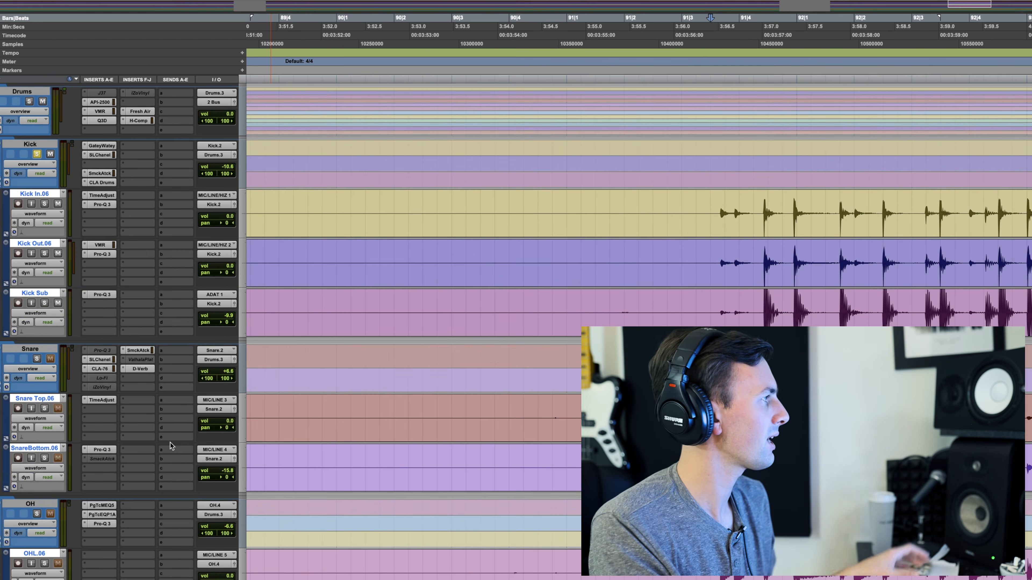
scroll(171, 442, "down", 10)
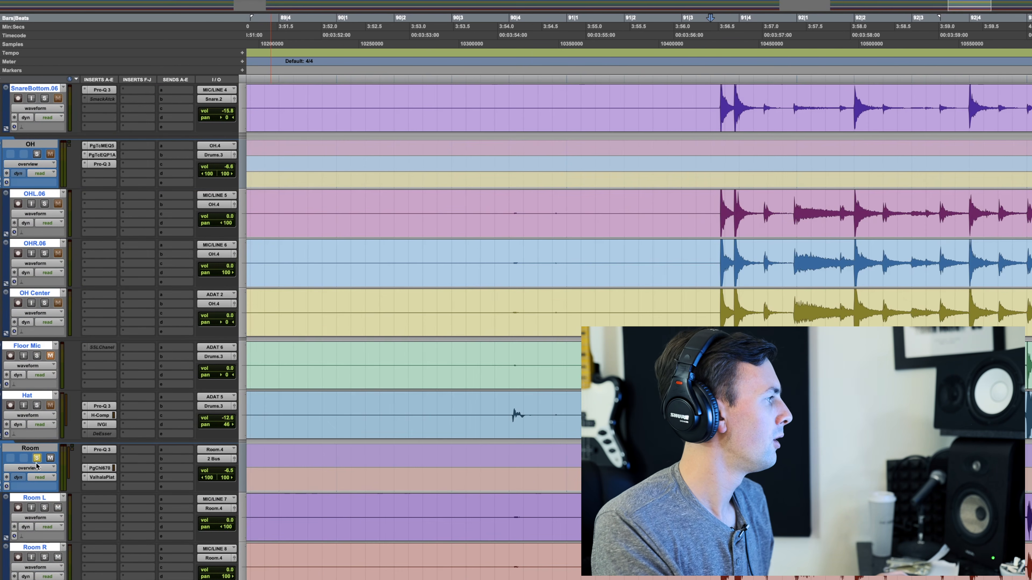
scroll(36, 467, "up", 10)
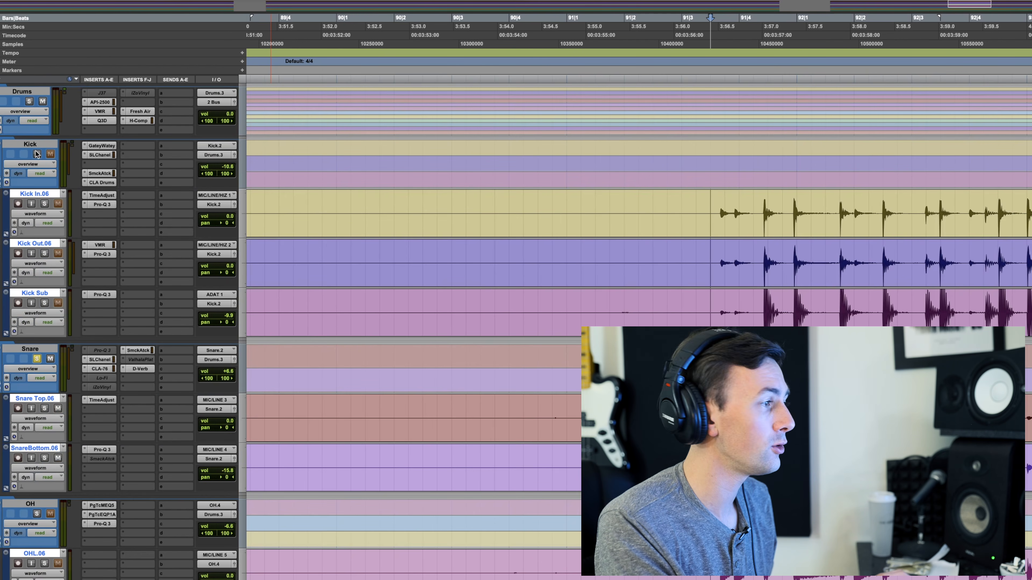
Step: Play back the soloed Snare folder track, bypassing its D-Verb reverb for comparison and making it active again
key("space")
left_click(138, 368, "super")
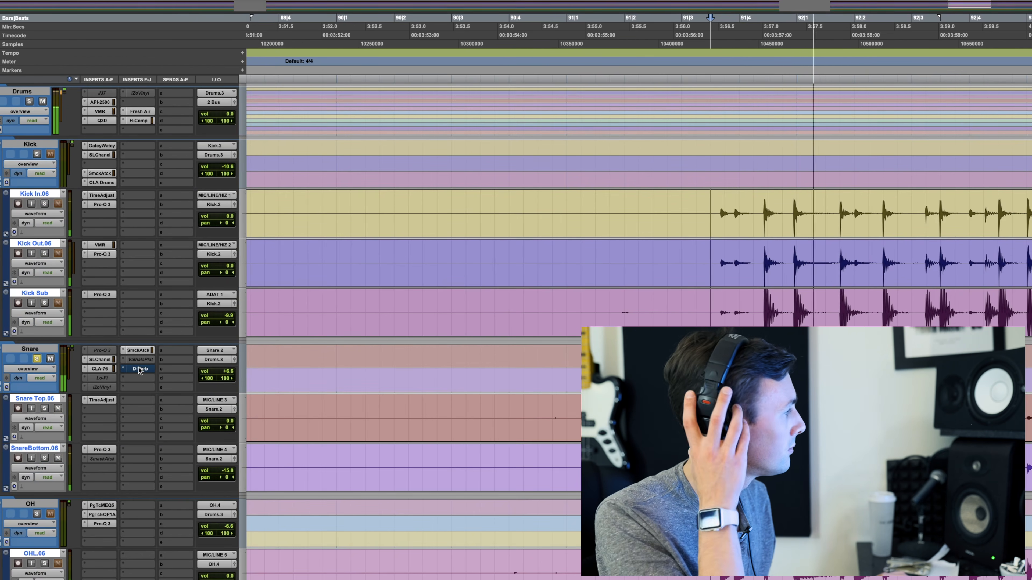
left_click(138, 368, "super")
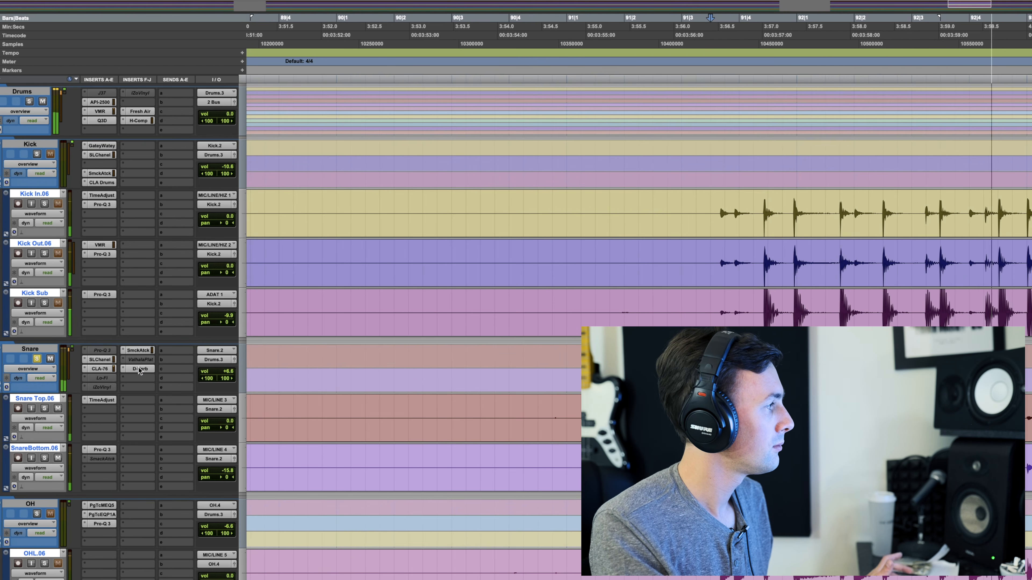